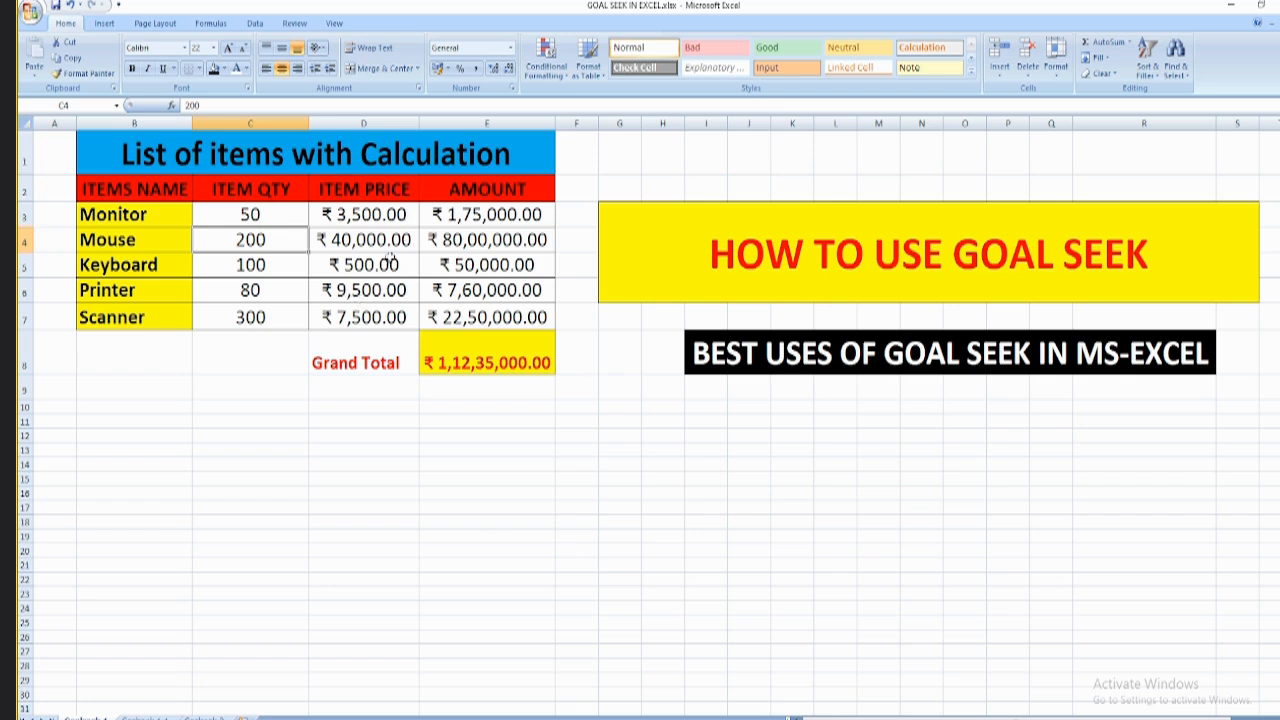
pyautogui.click(381, 232)
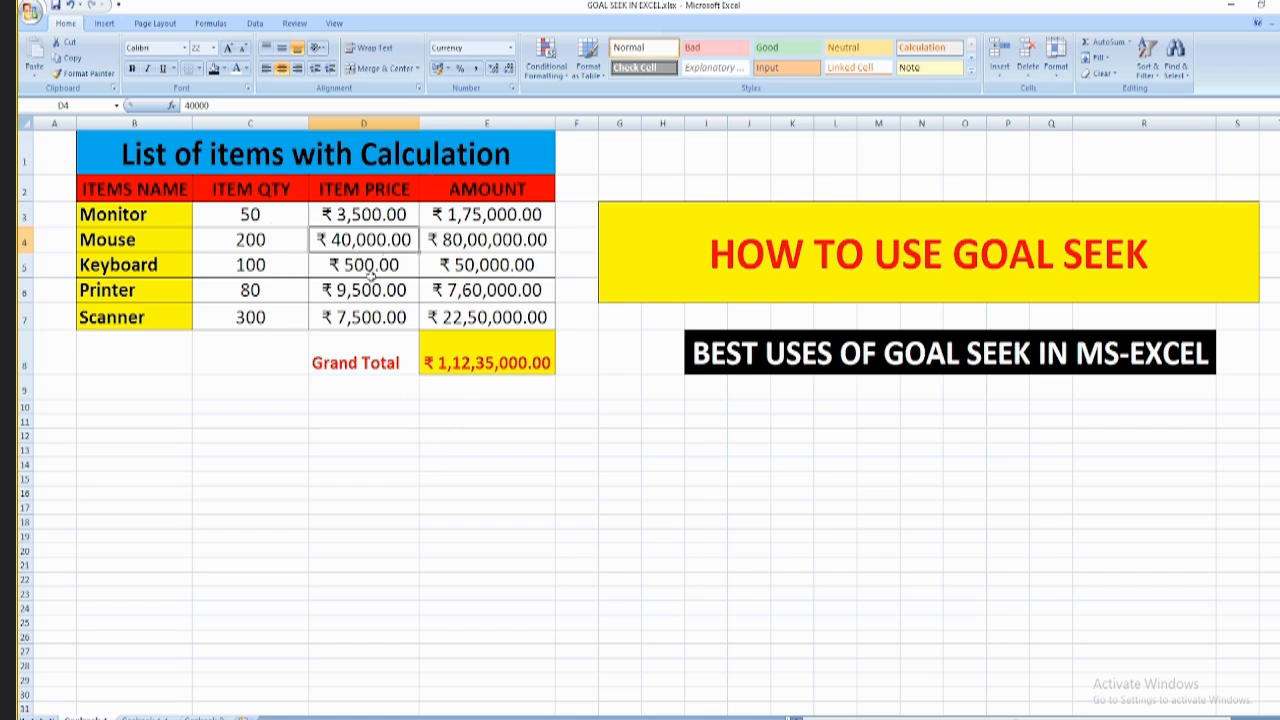
pyautogui.click(143, 717)
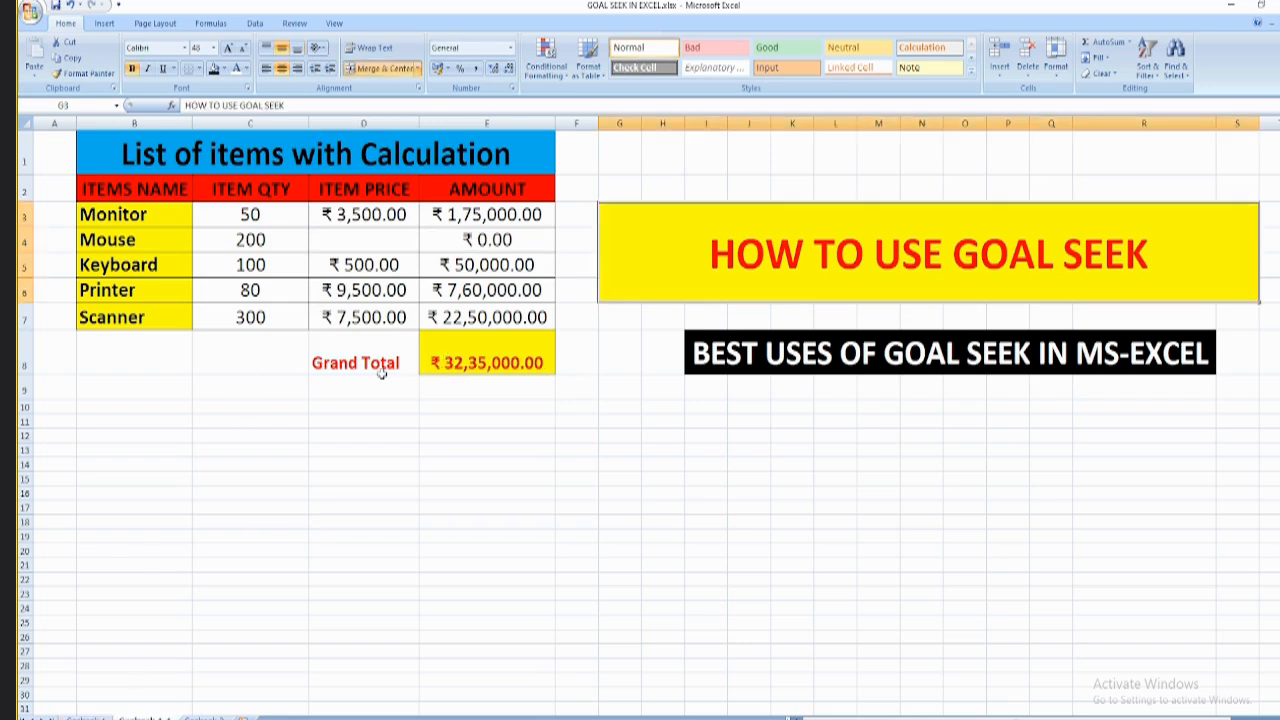
pyautogui.click(85, 717)
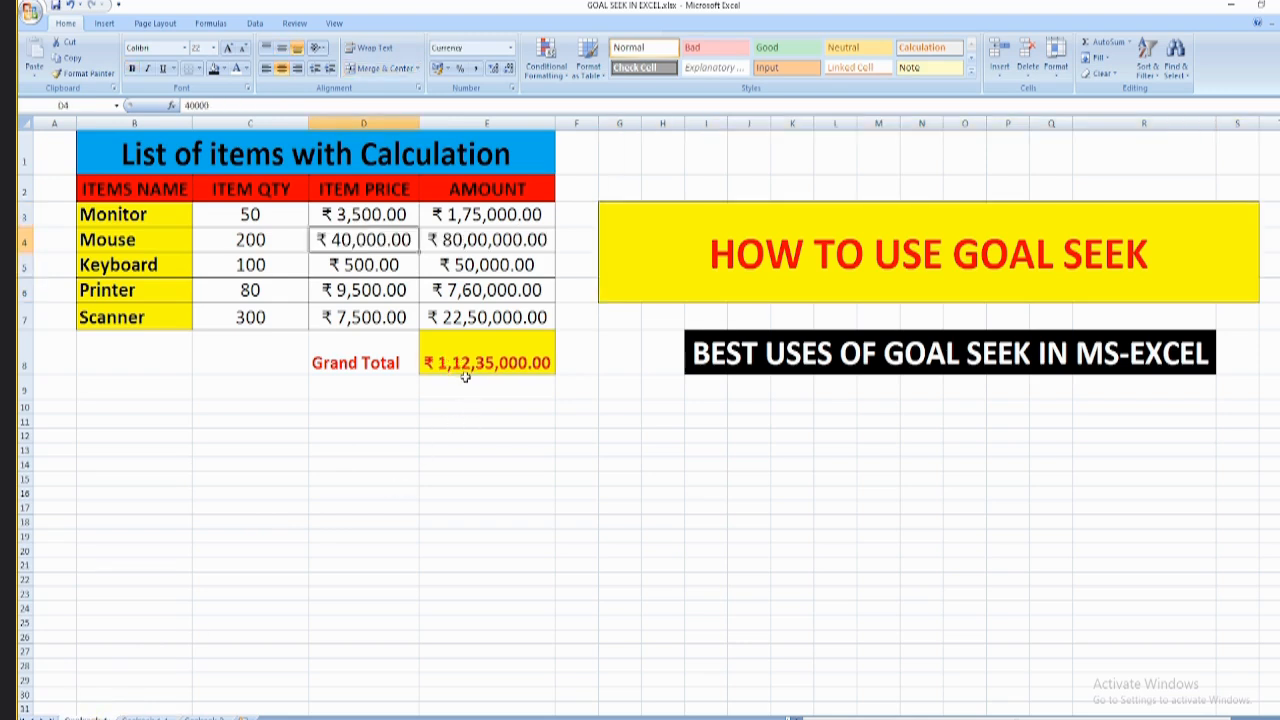
# - Enter the target grand total 11235000 in cell E10 of the first worksheet, below the Grand Total
pyautogui.click(492, 361)
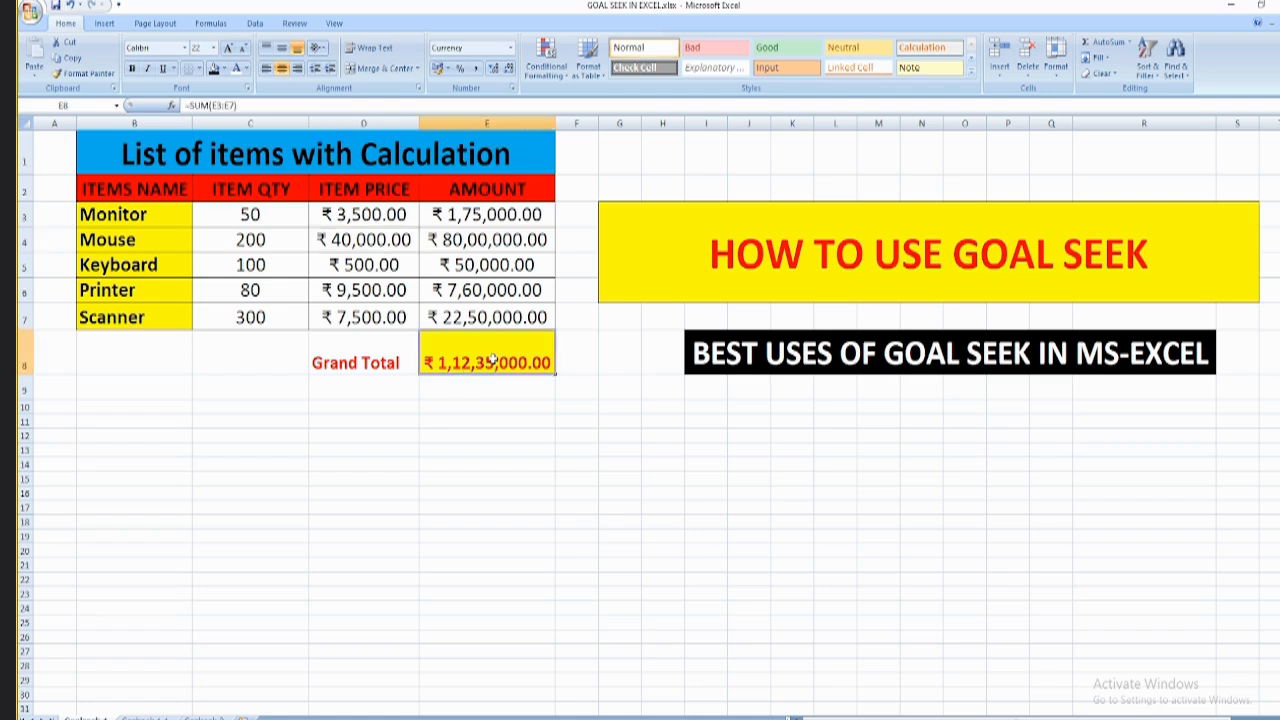
pyautogui.click(478, 409)
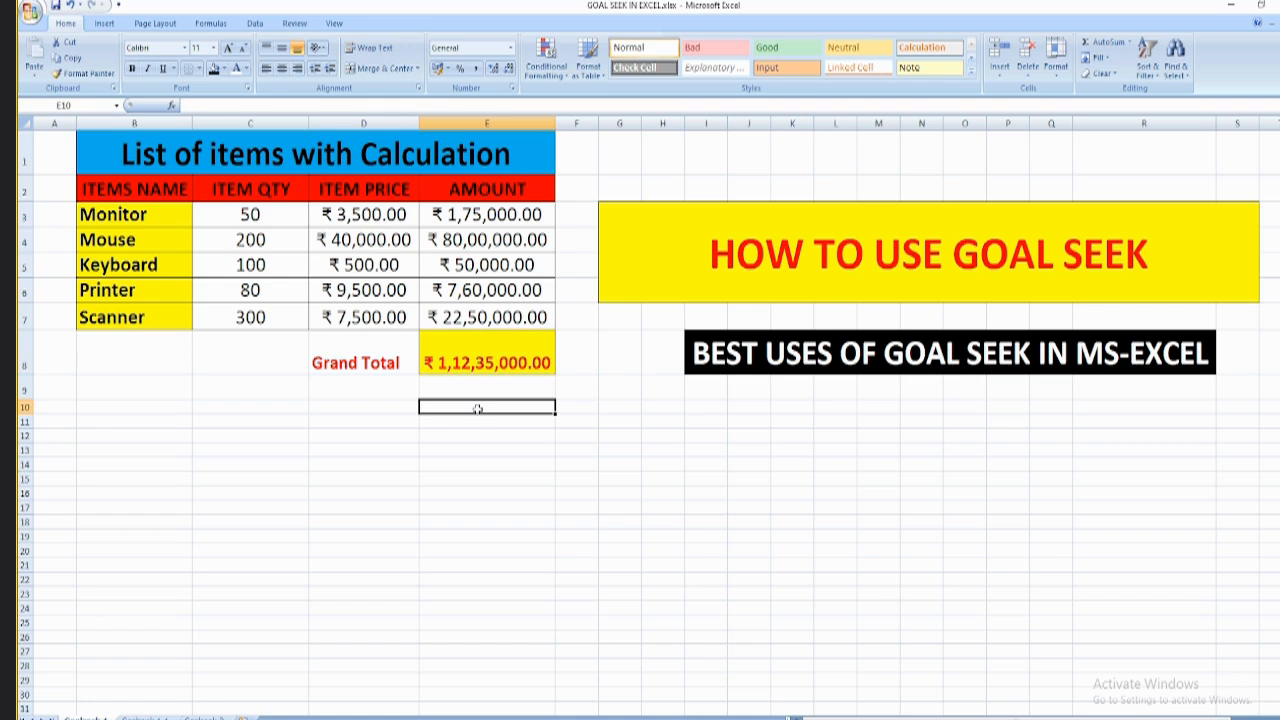
pyautogui.write('112')
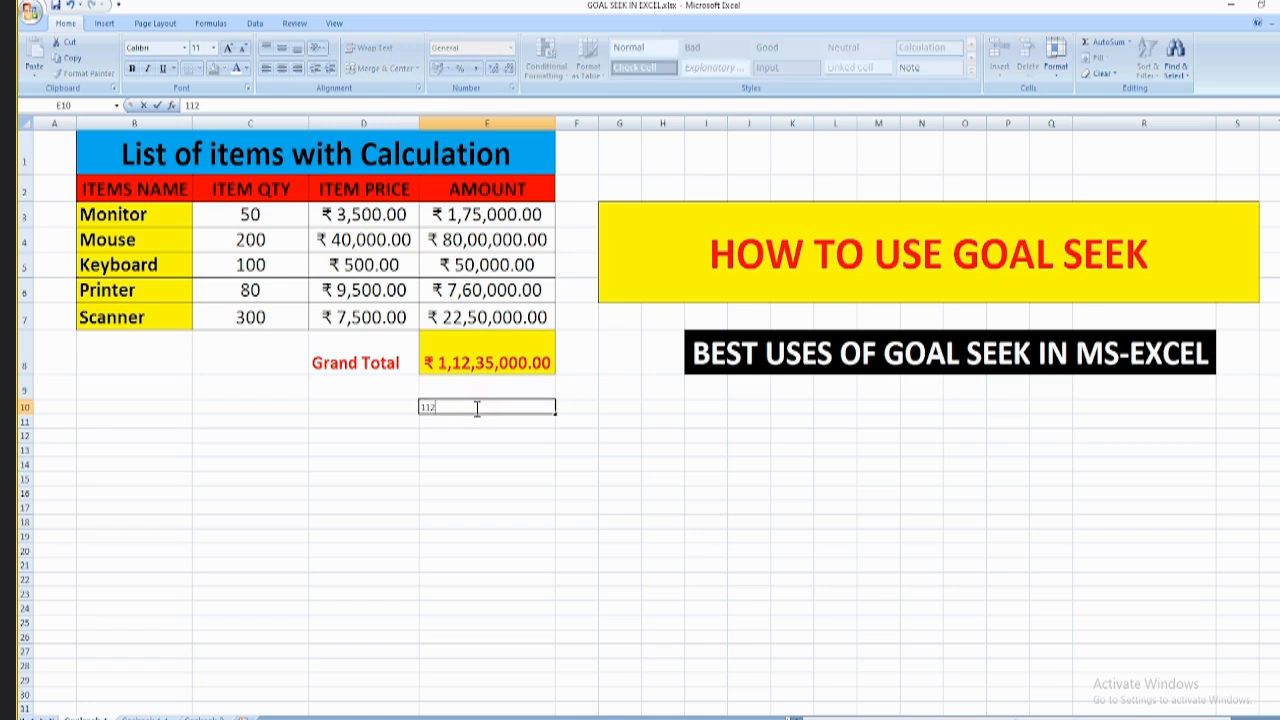
pyautogui.write('35000')
pyautogui.click(479, 455)
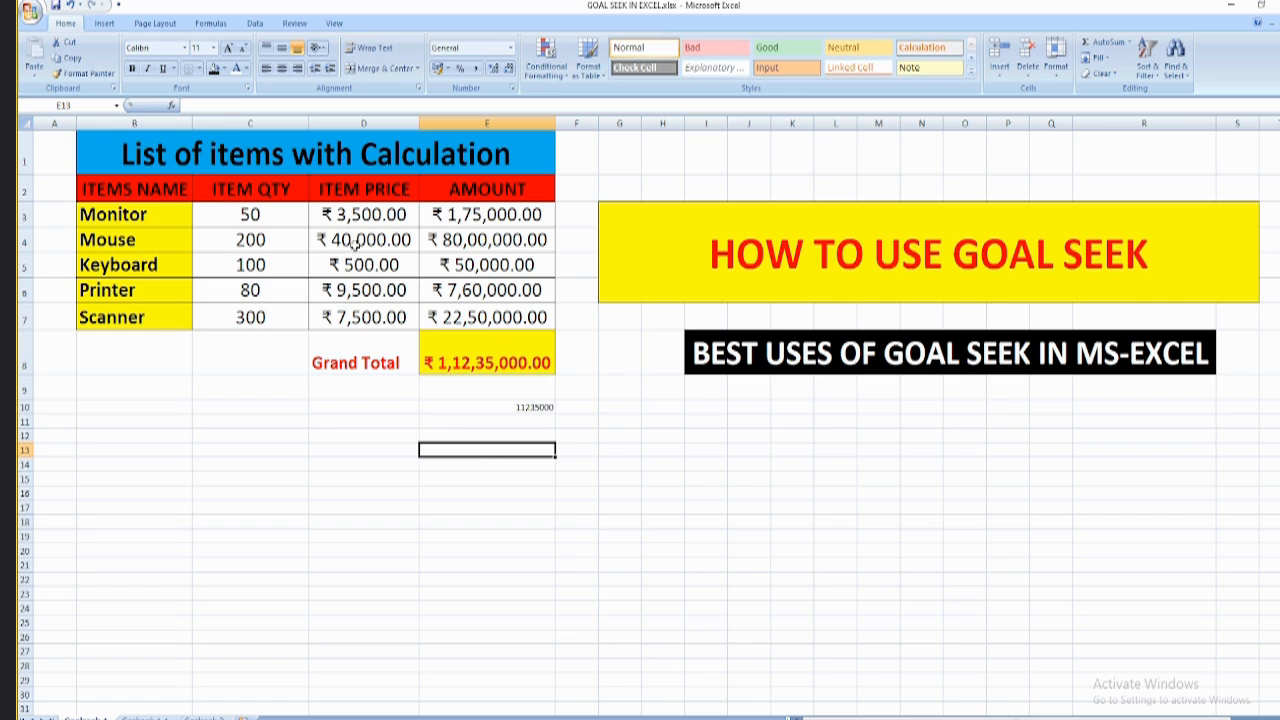
# - Clear the Mouse item price in cell D4, check the effect on the Grand Total, and restore the price
pyautogui.click(353, 246)
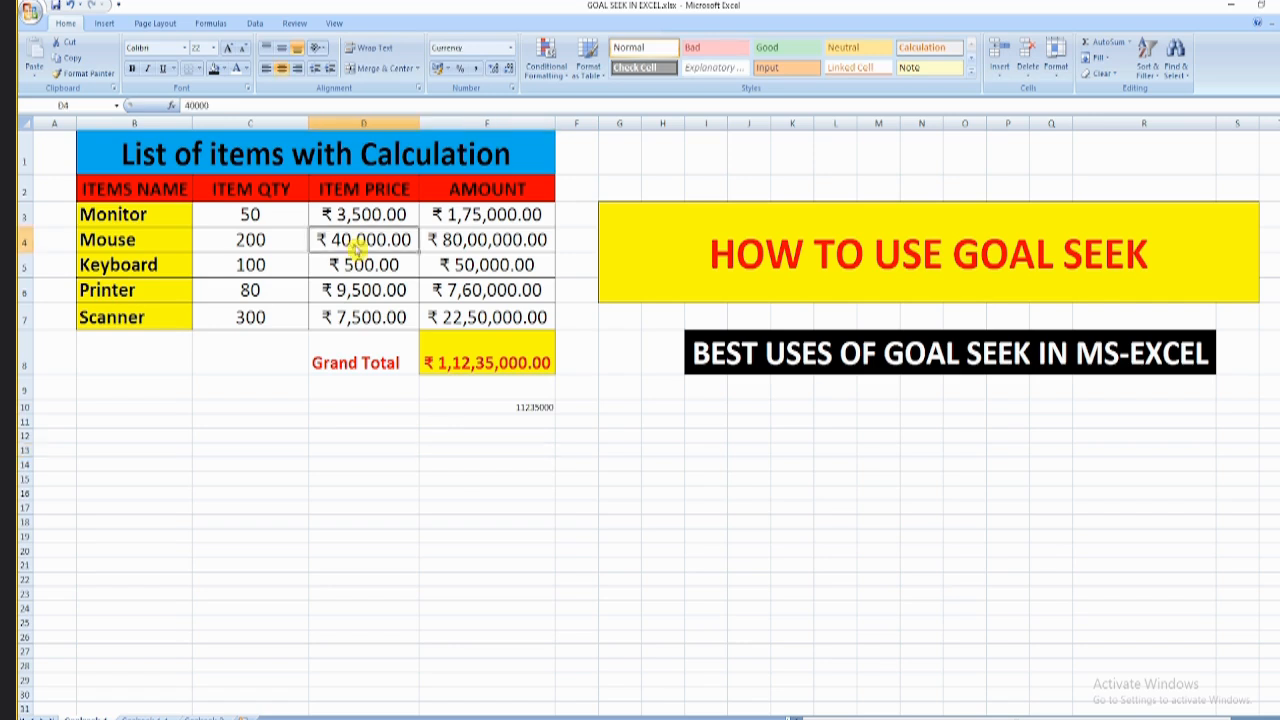
pyautogui.press('Delete')
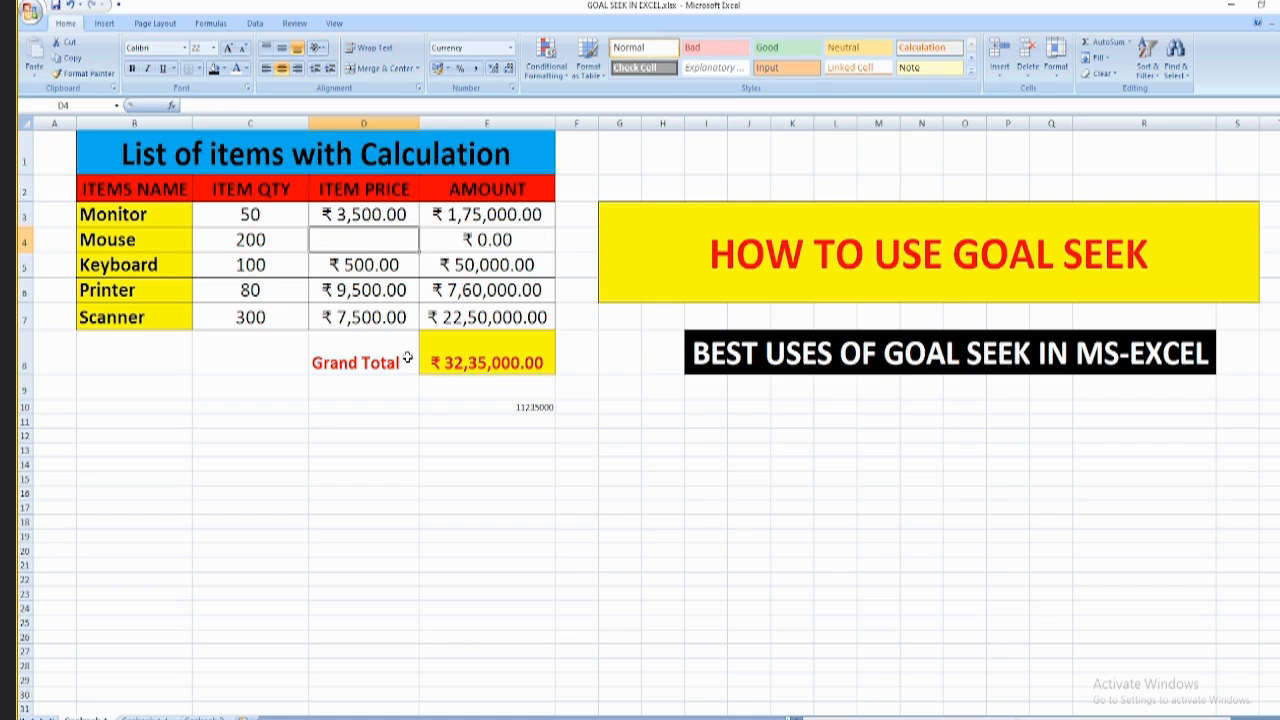
pyautogui.click(426, 406)
pyautogui.click(460, 364)
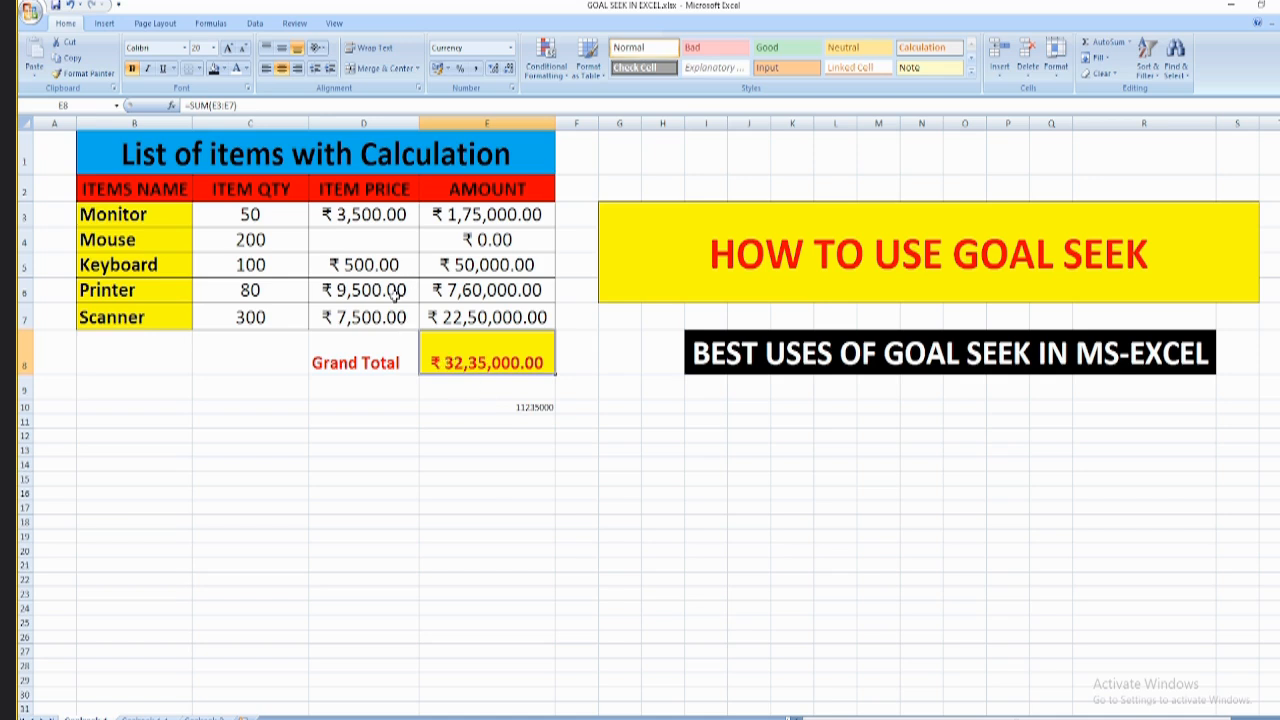
pyautogui.click(361, 240)
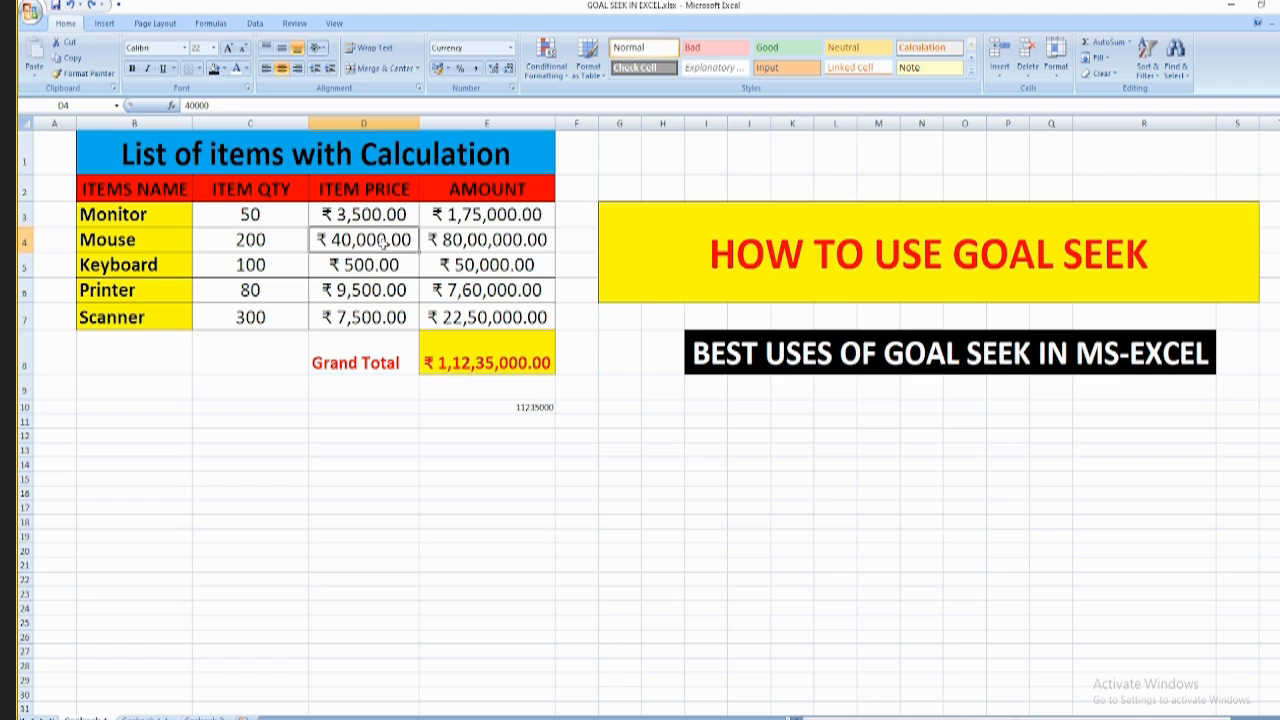
# - Clear the Mouse quantity in cell C4 and undo the deletion
pyautogui.click(285, 238)
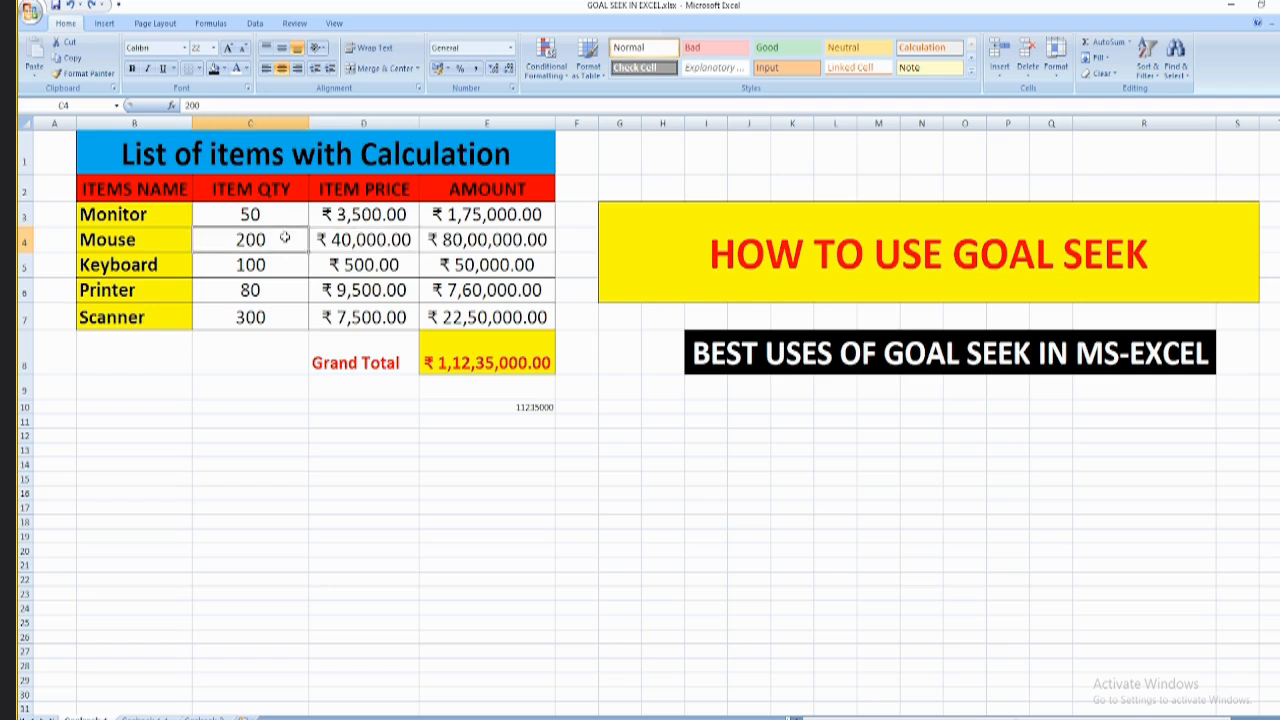
pyautogui.press('Delete')
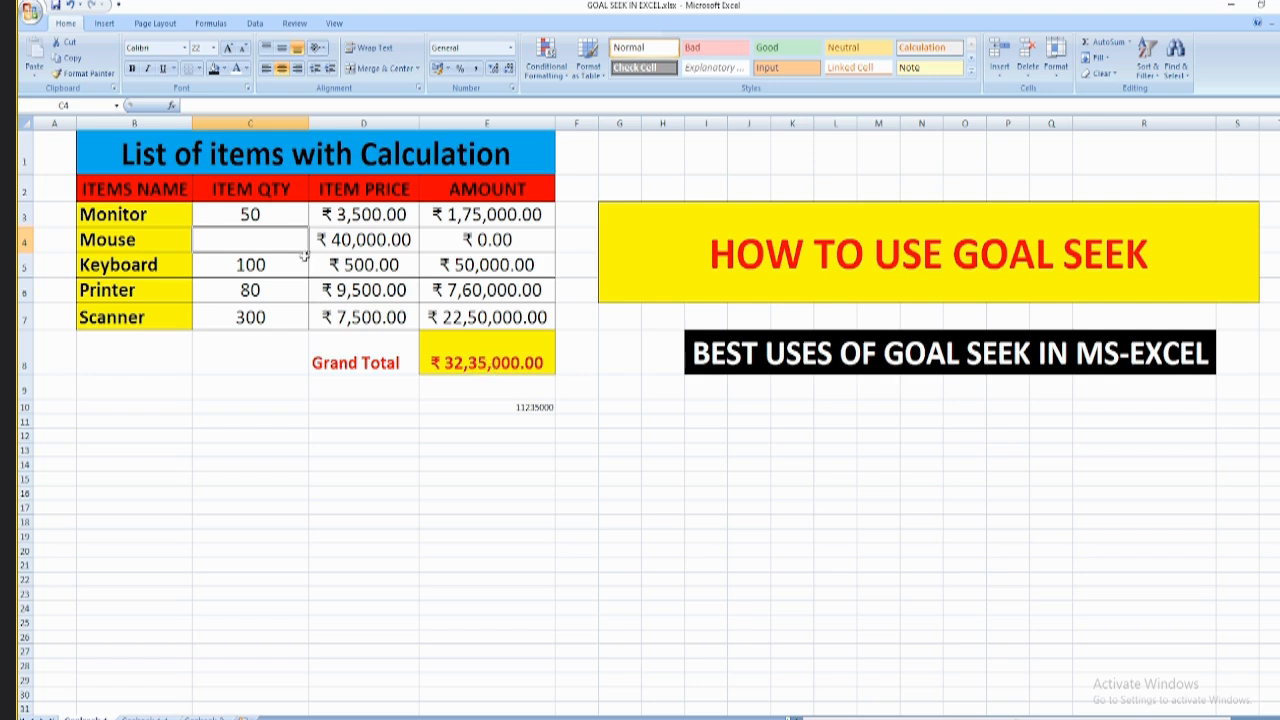
pyautogui.hotkey('ctrl', 'z')
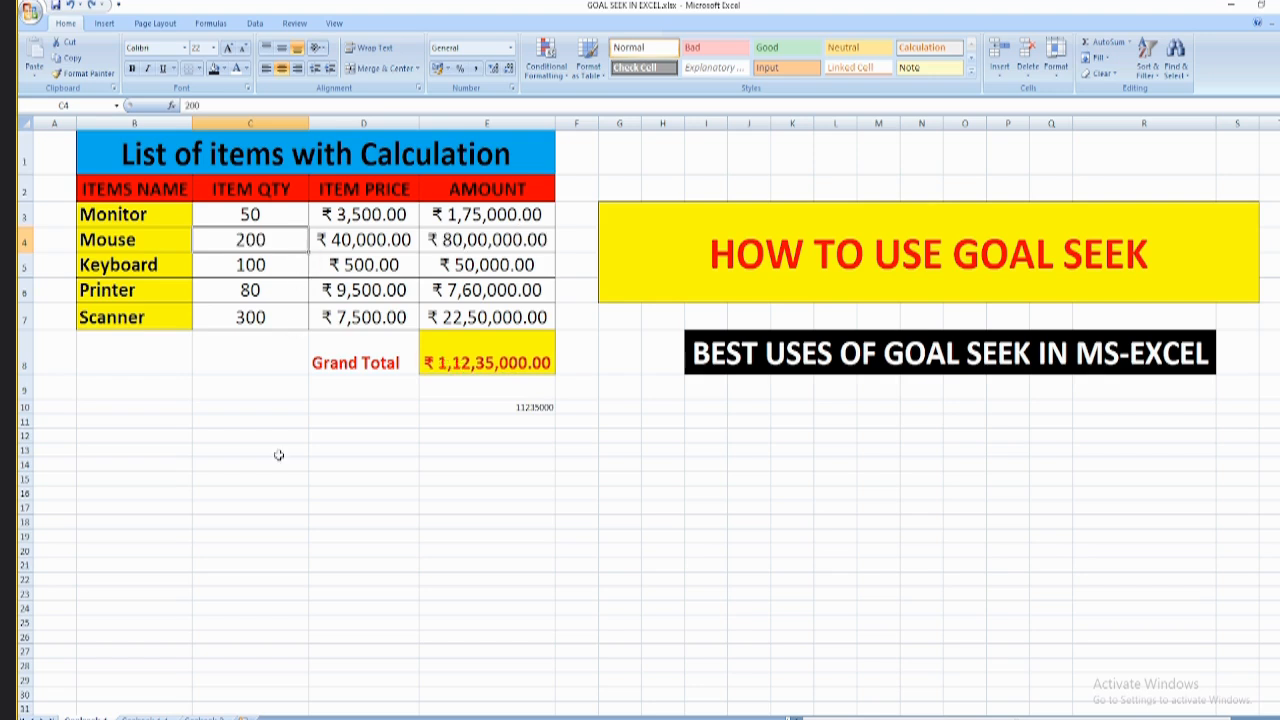
# - Switch to the second worksheet and examine the formulas behind the Monitor amount and the Grand Total
pyautogui.click(155, 716)
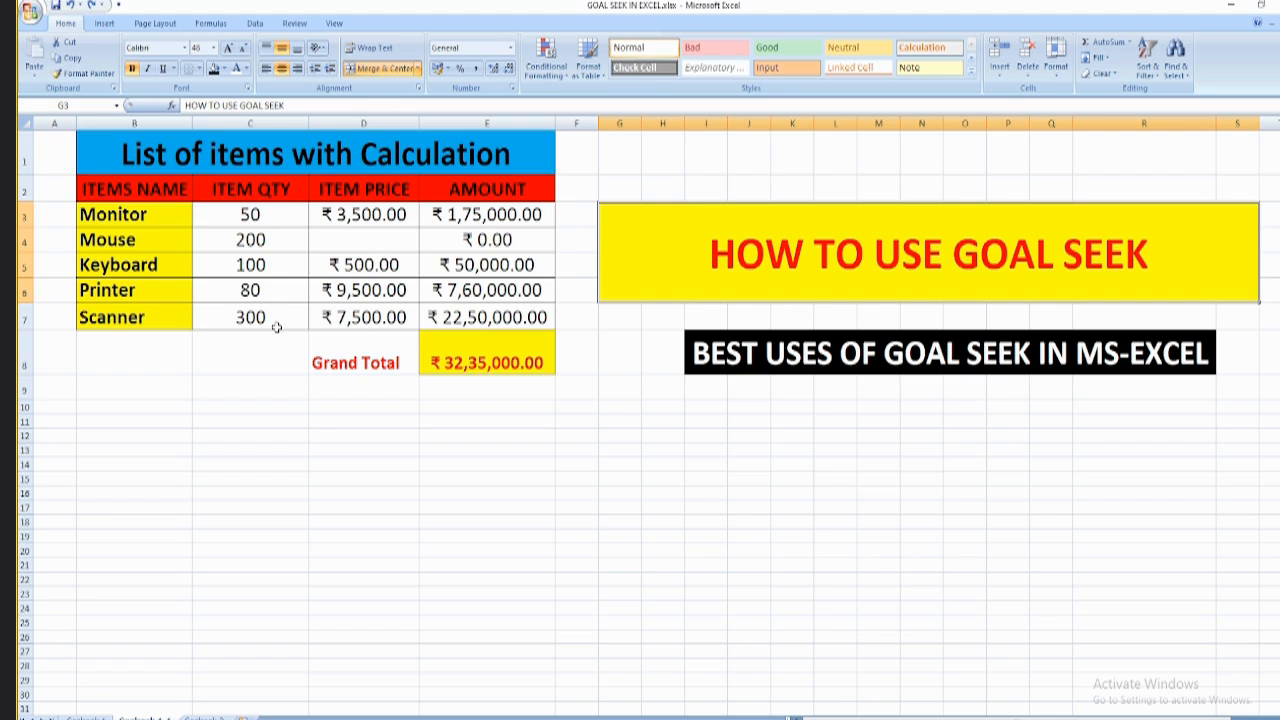
pyautogui.click(410, 257)
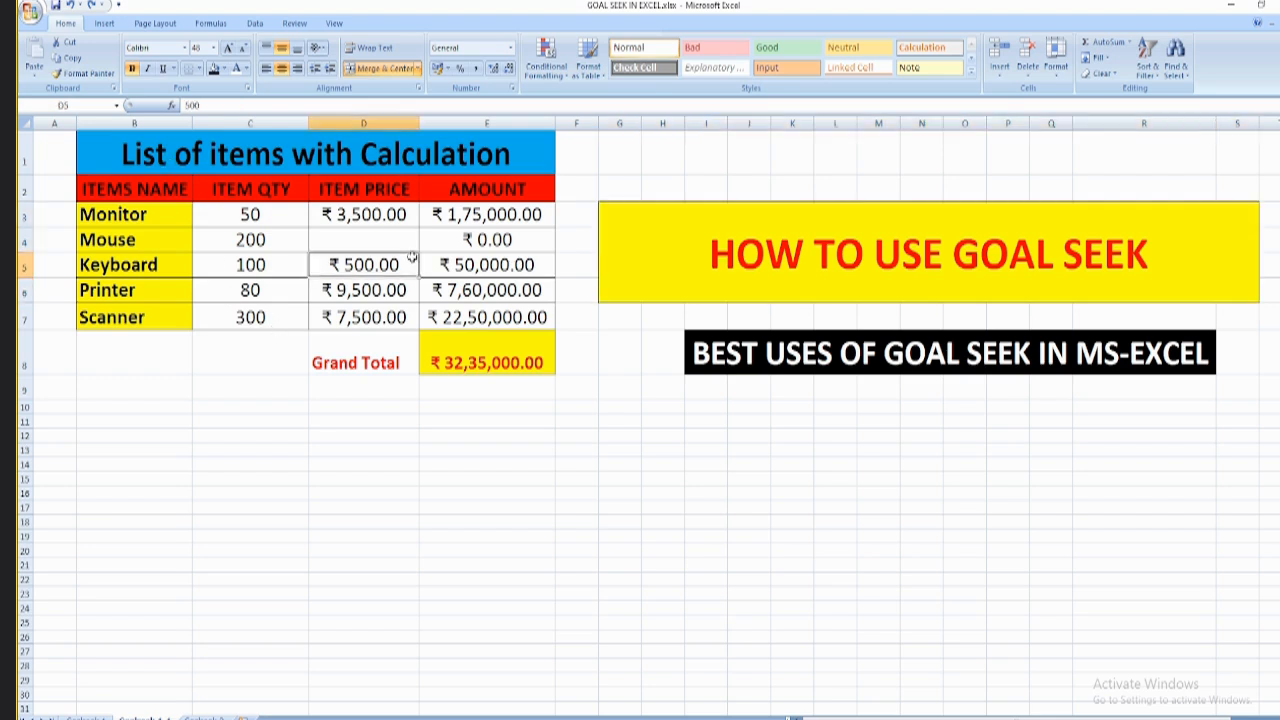
pyautogui.click(359, 243)
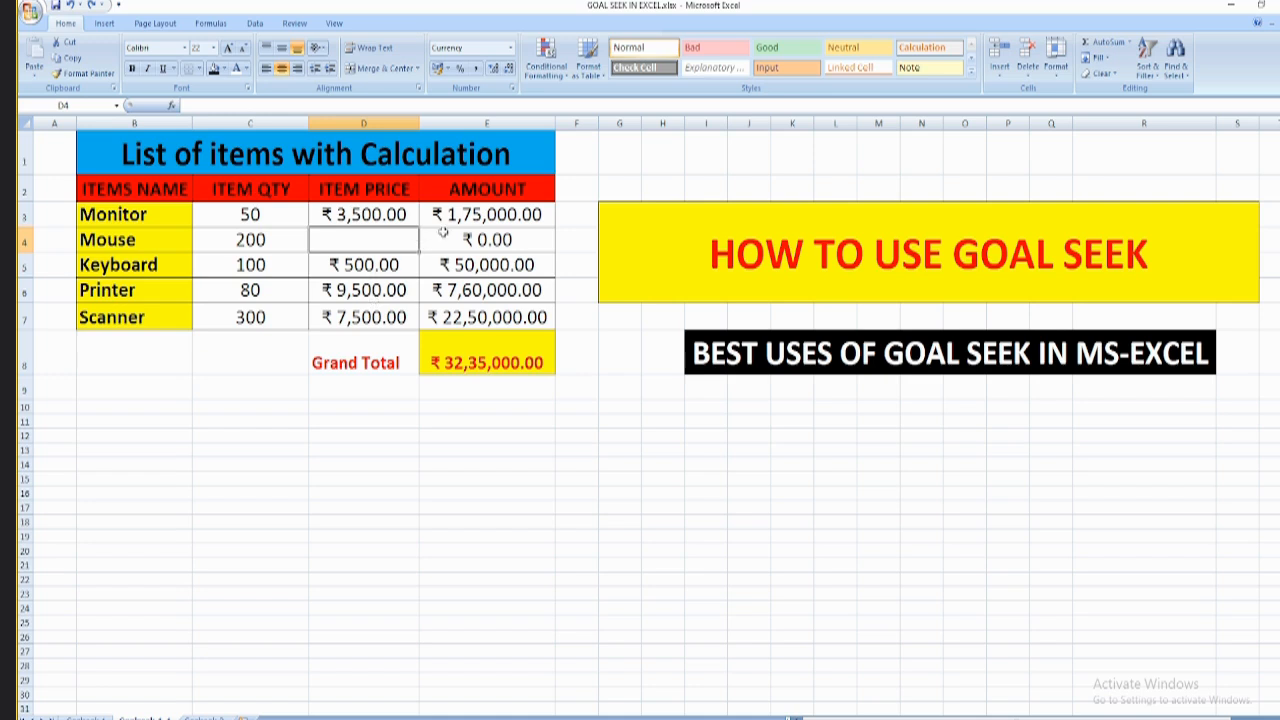
pyautogui.click(452, 363)
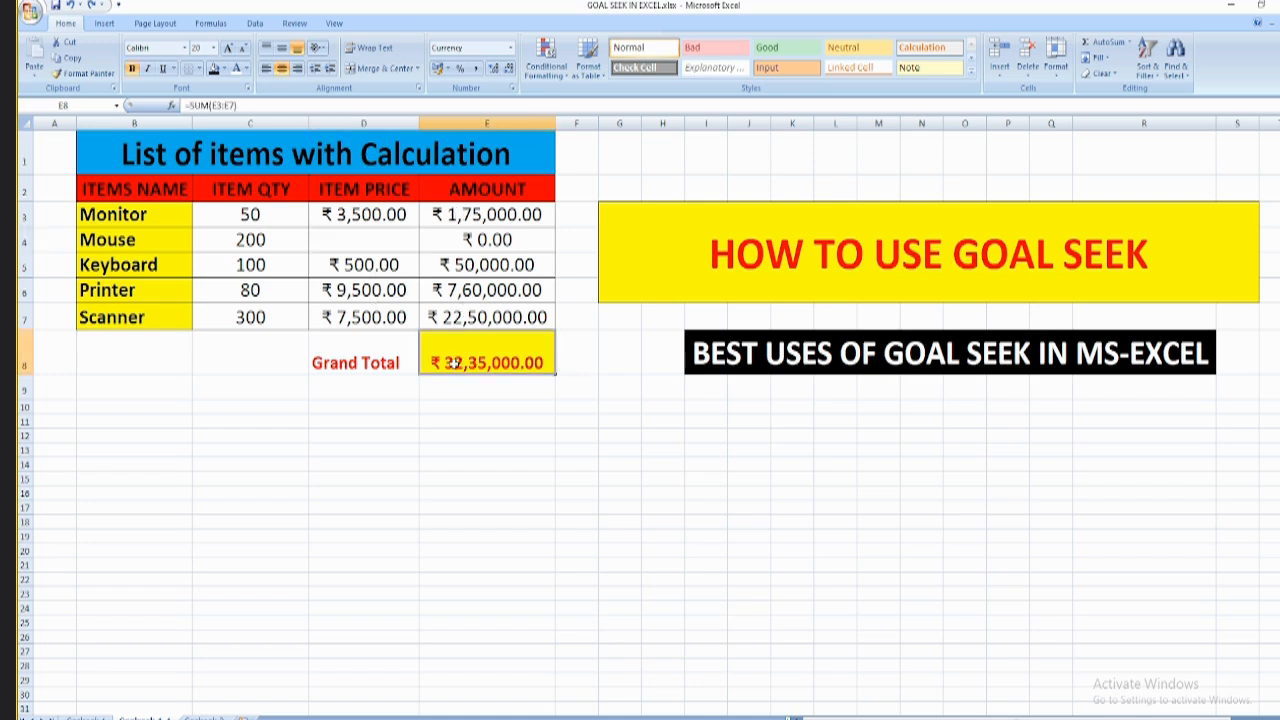
pyautogui.click(492, 218)
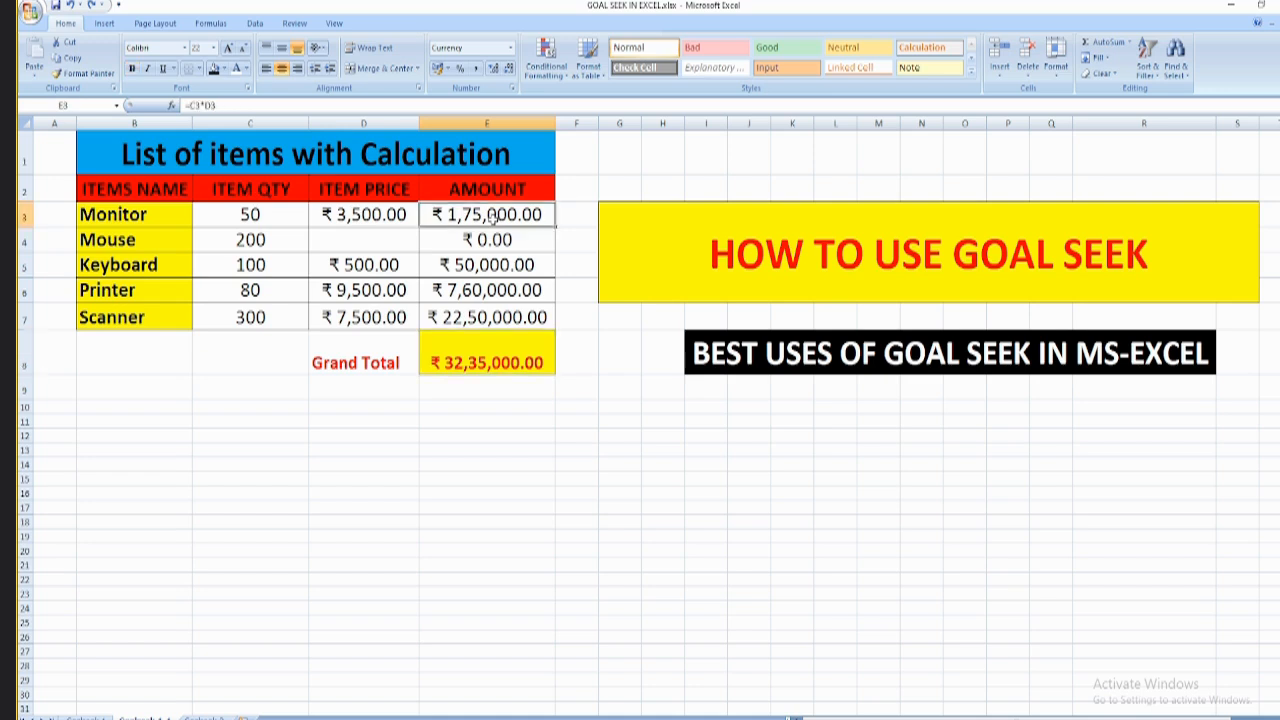
pyautogui.doubleClick(492, 217)
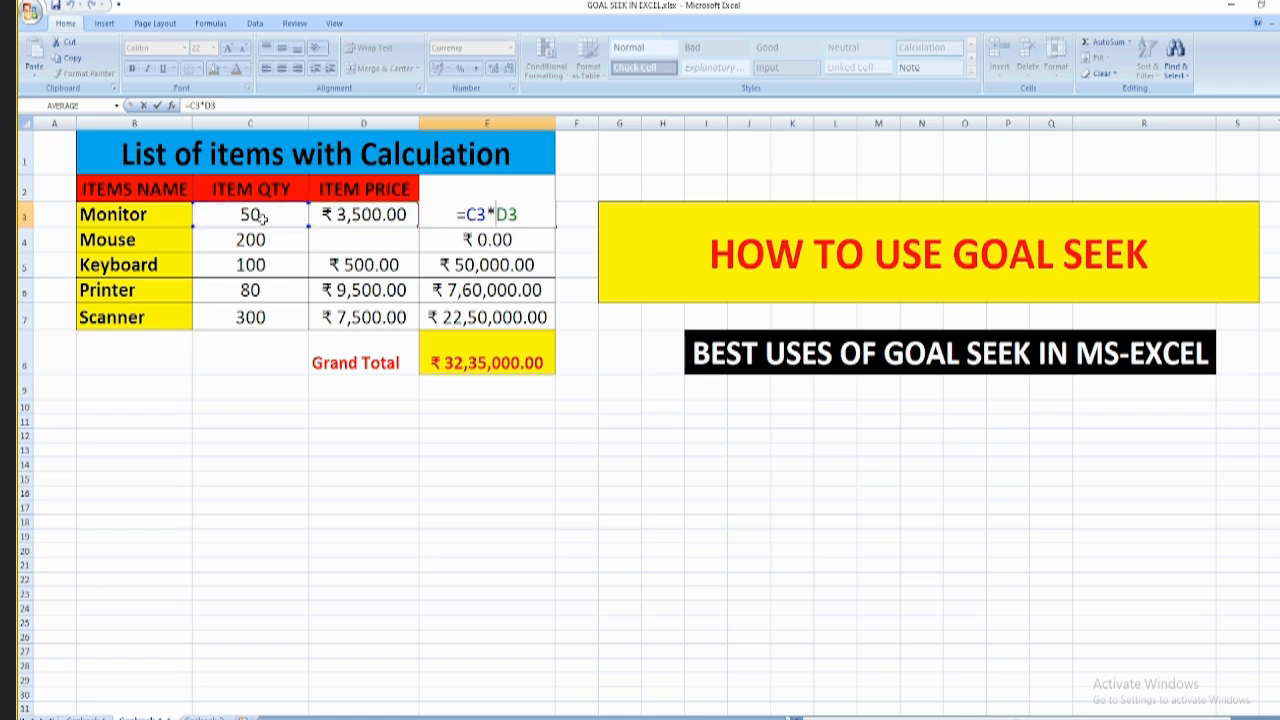
pyautogui.click(524, 215)
pyautogui.press('Return')
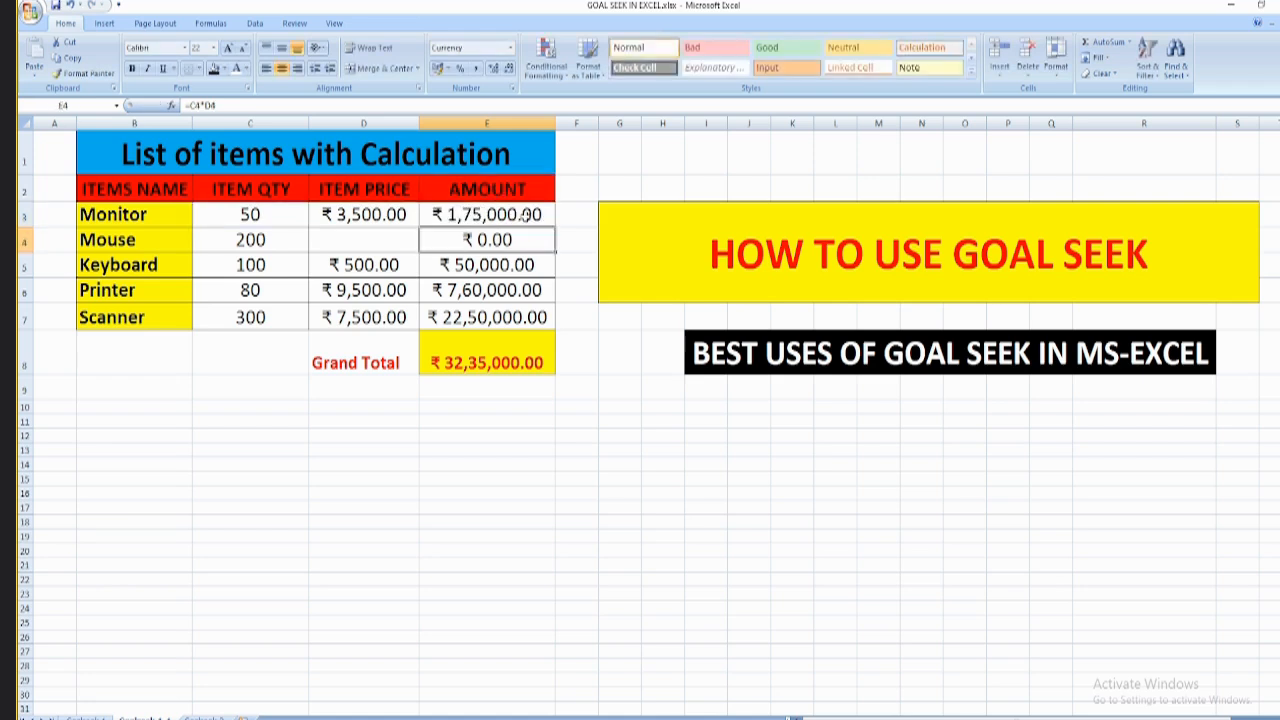
pyautogui.click(492, 346)
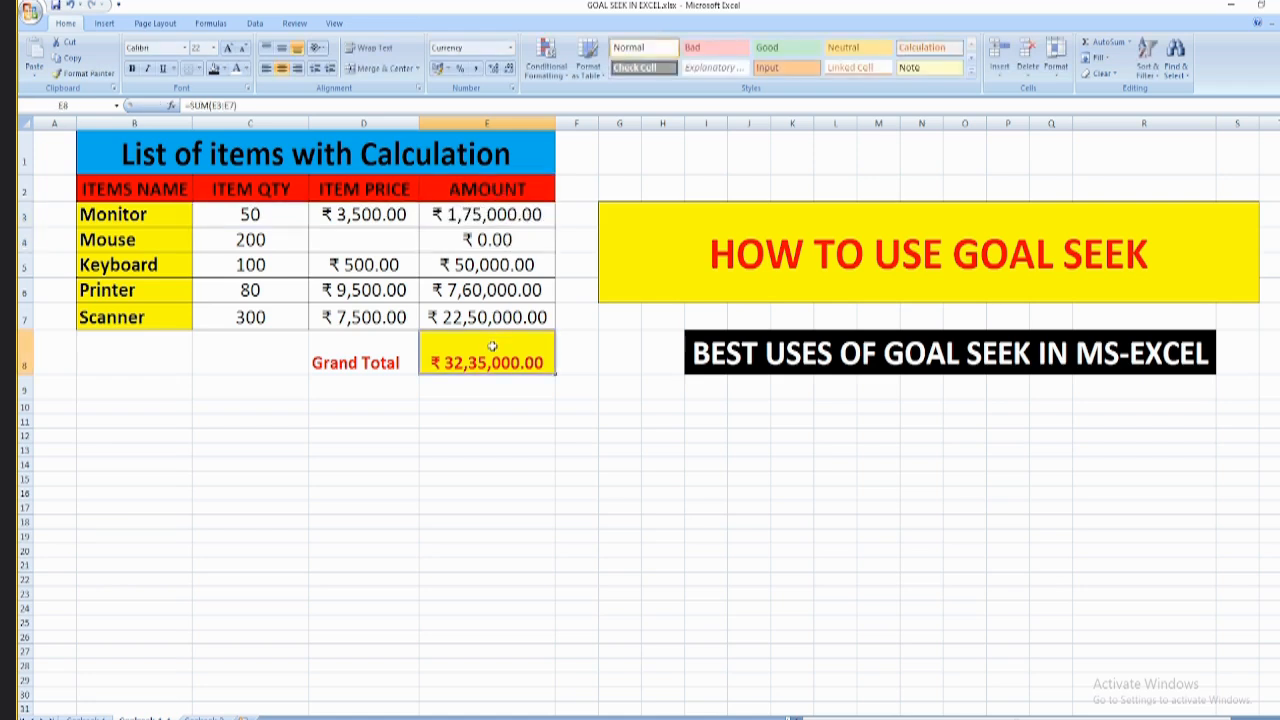
pyautogui.doubleClick(492, 346)
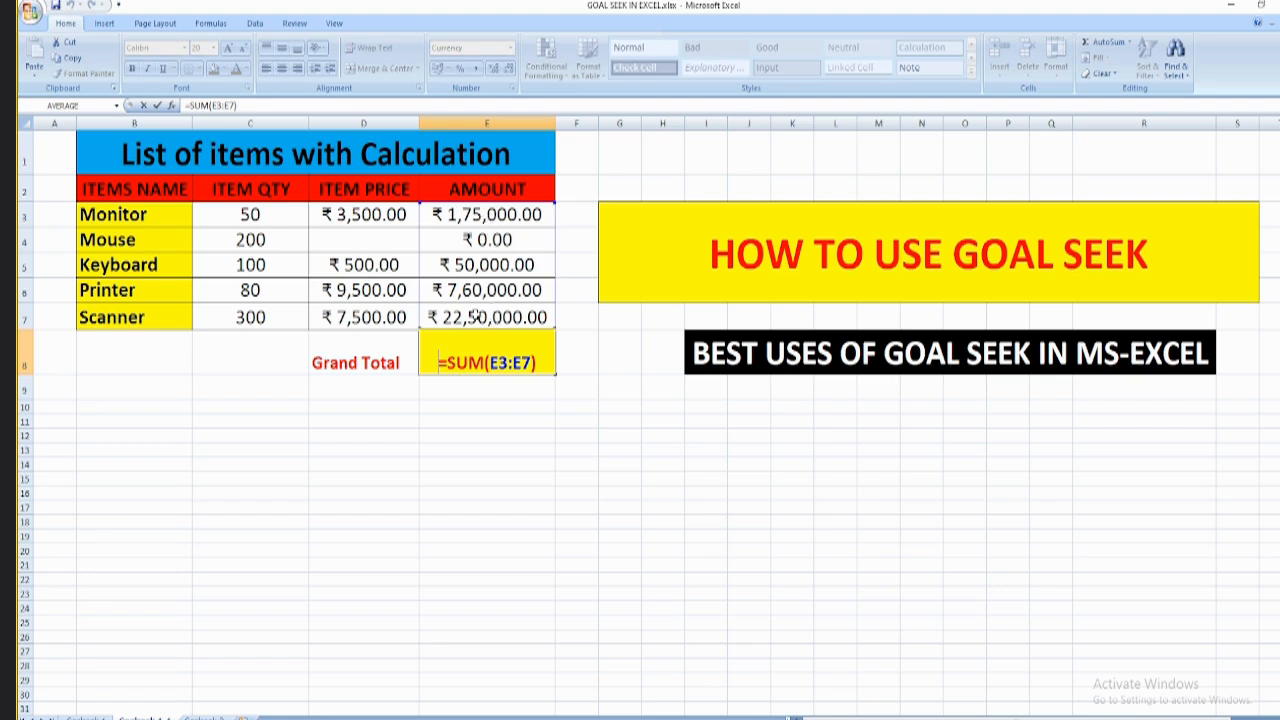
pyautogui.click(543, 366)
pyautogui.press('Return')
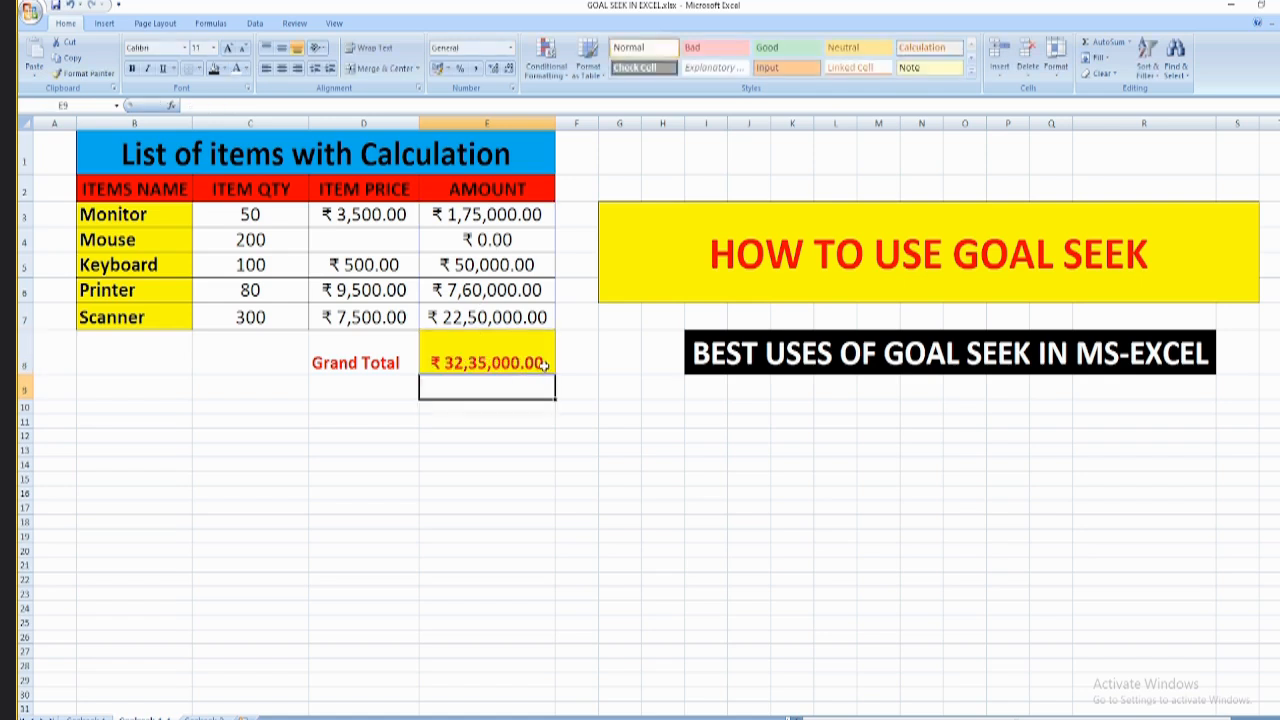
# - Enter the target grand total 11235000 in cell E10 of the second worksheet
pyautogui.click(380, 240)
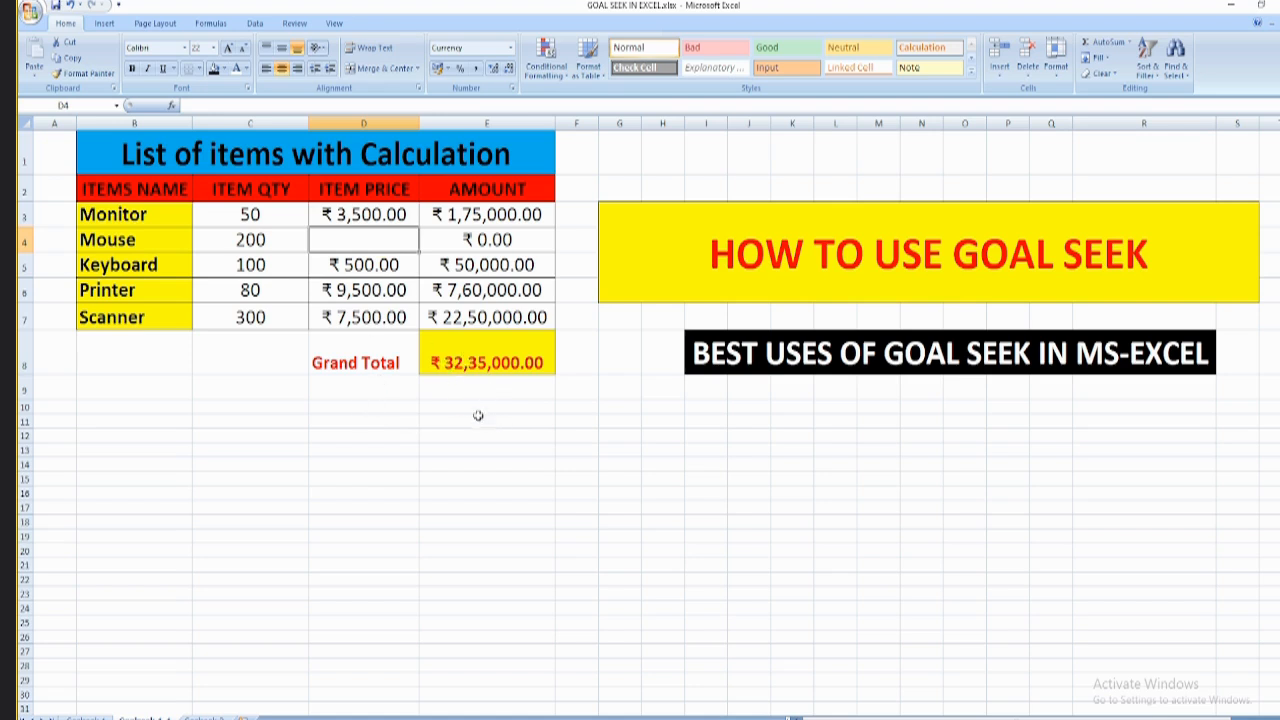
pyautogui.click(480, 364)
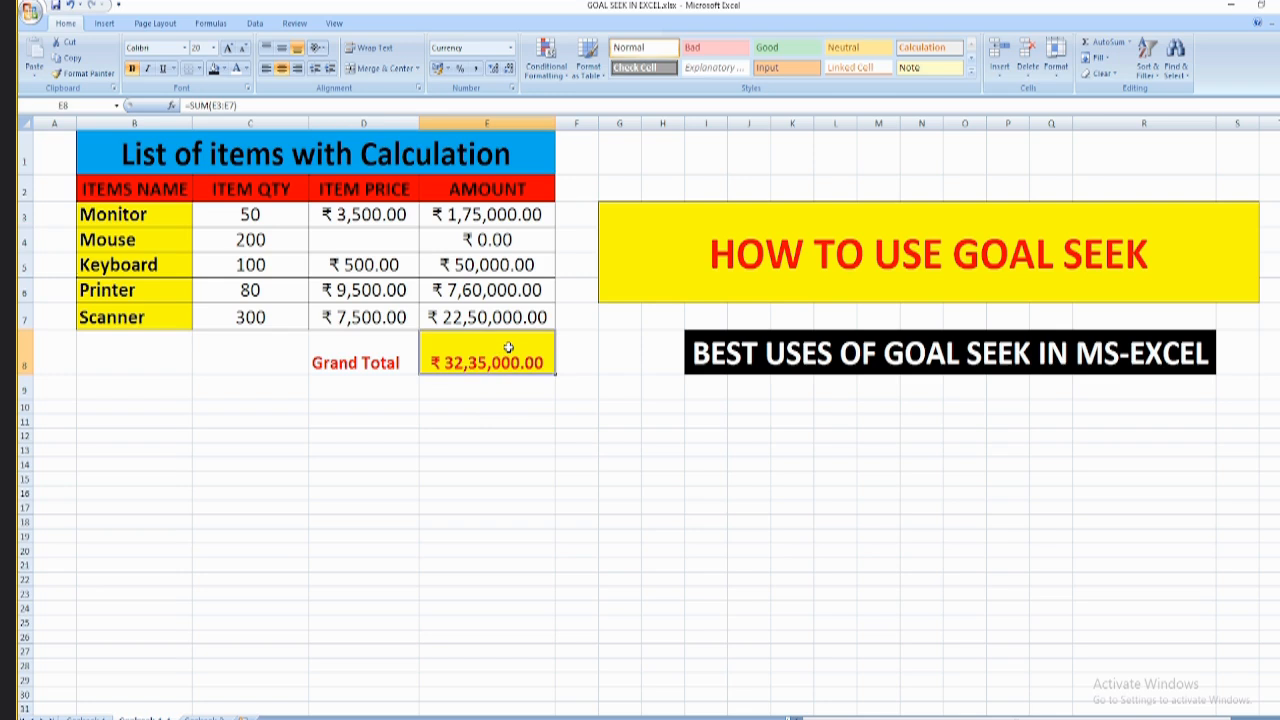
pyautogui.click(469, 403)
pyautogui.write('11235')
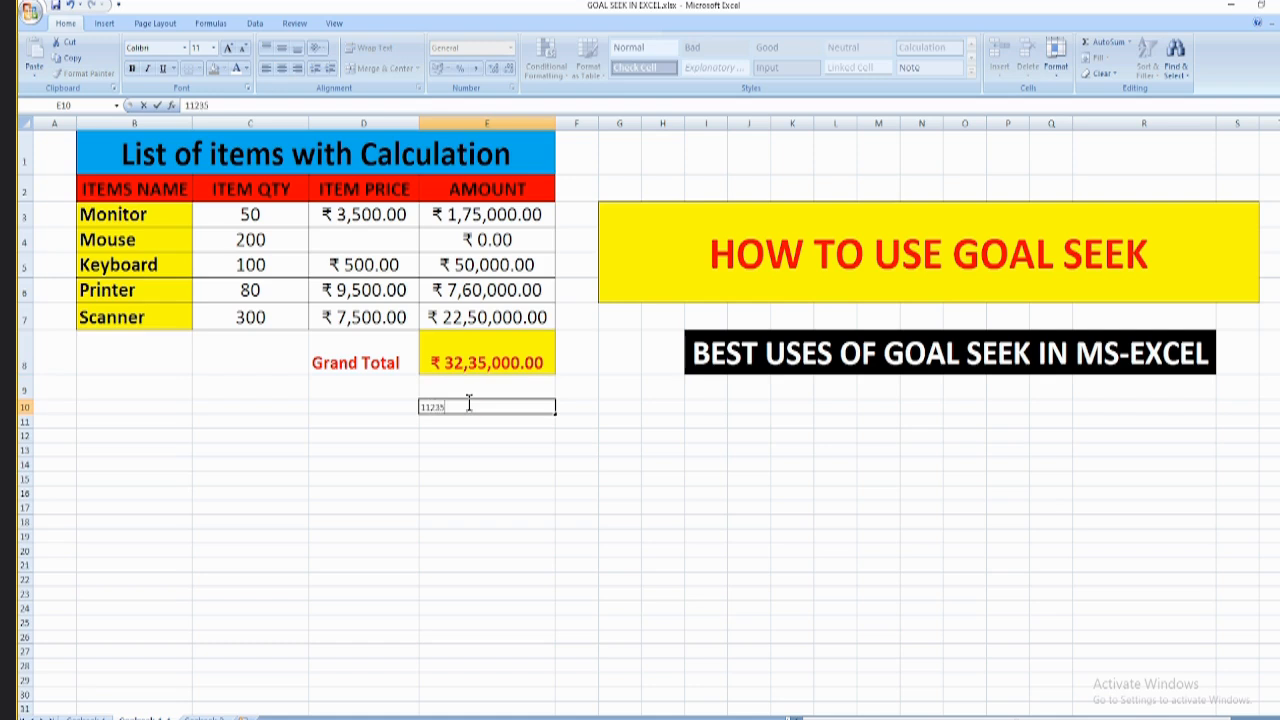
pyautogui.write('000')
pyautogui.click(594, 491)
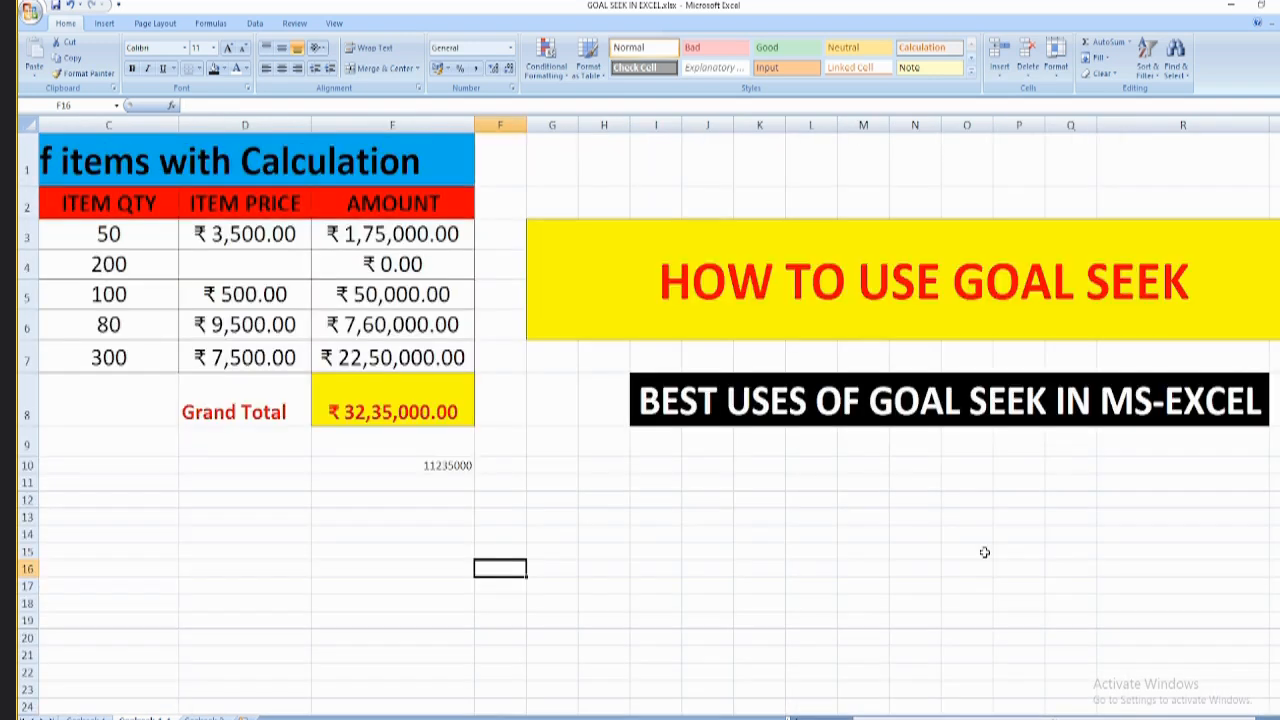
# - Run Goal Seek to bring the Grand Total in E8 to 11235000 by changing the Mouse price in D4, and accept the solution
pyautogui.click(395, 403)
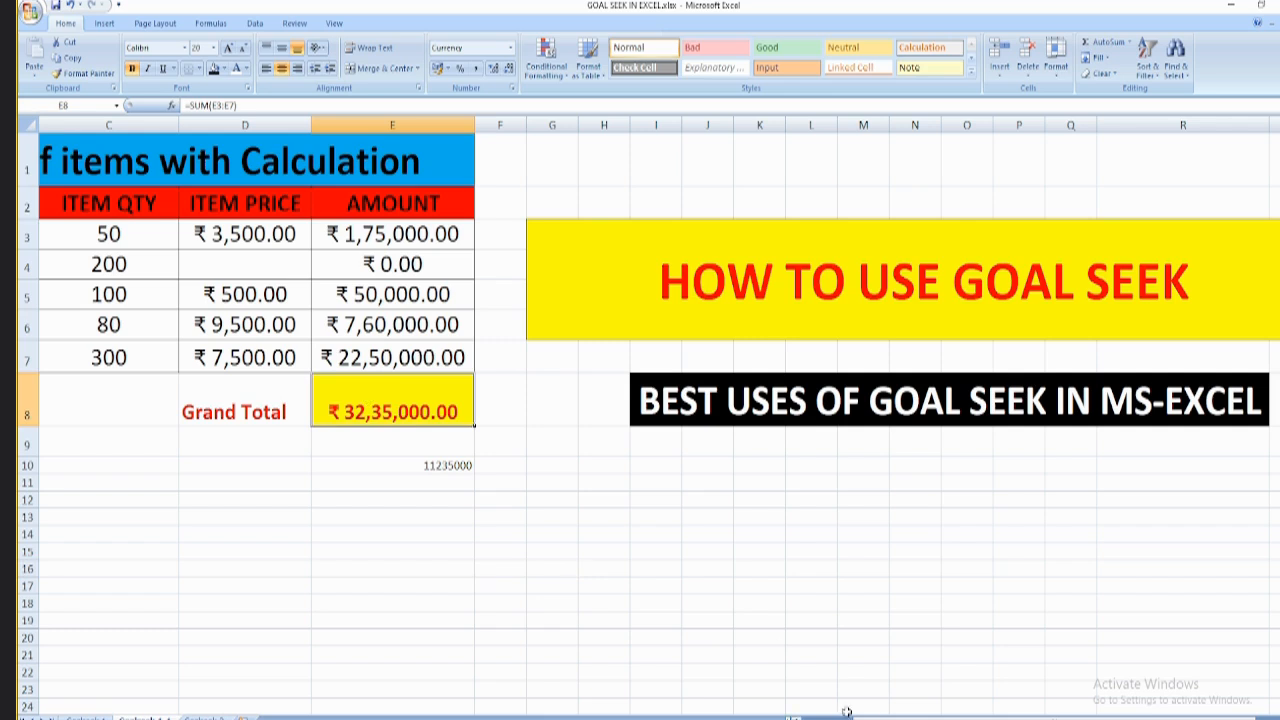
pyautogui.moveTo(878, 717); pyautogui.dragTo(824, 717)
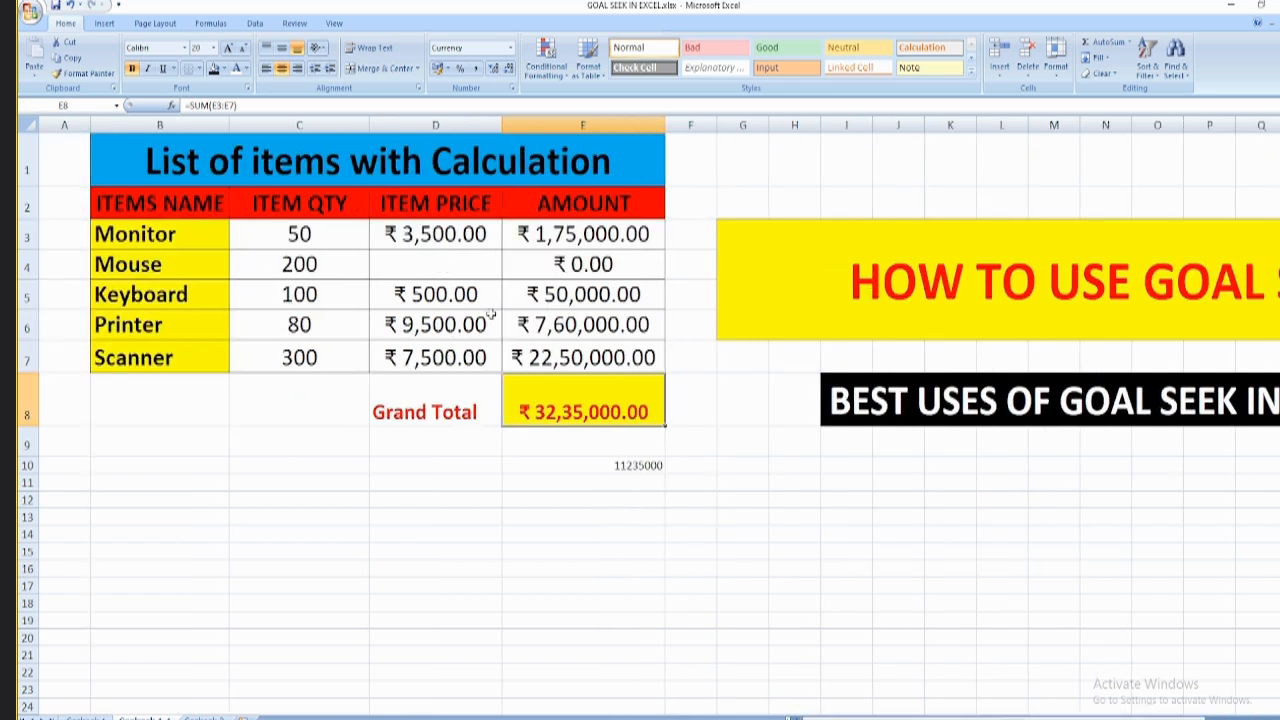
pyautogui.click(256, 24)
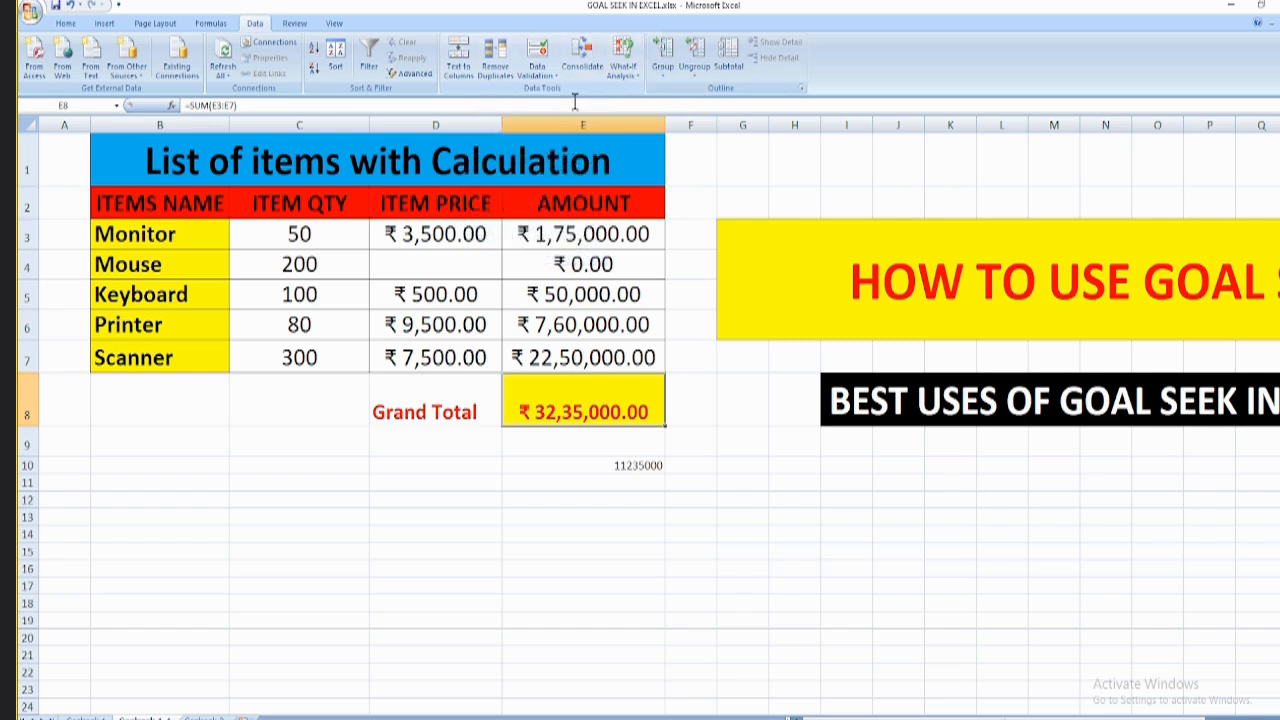
pyautogui.click(637, 78)
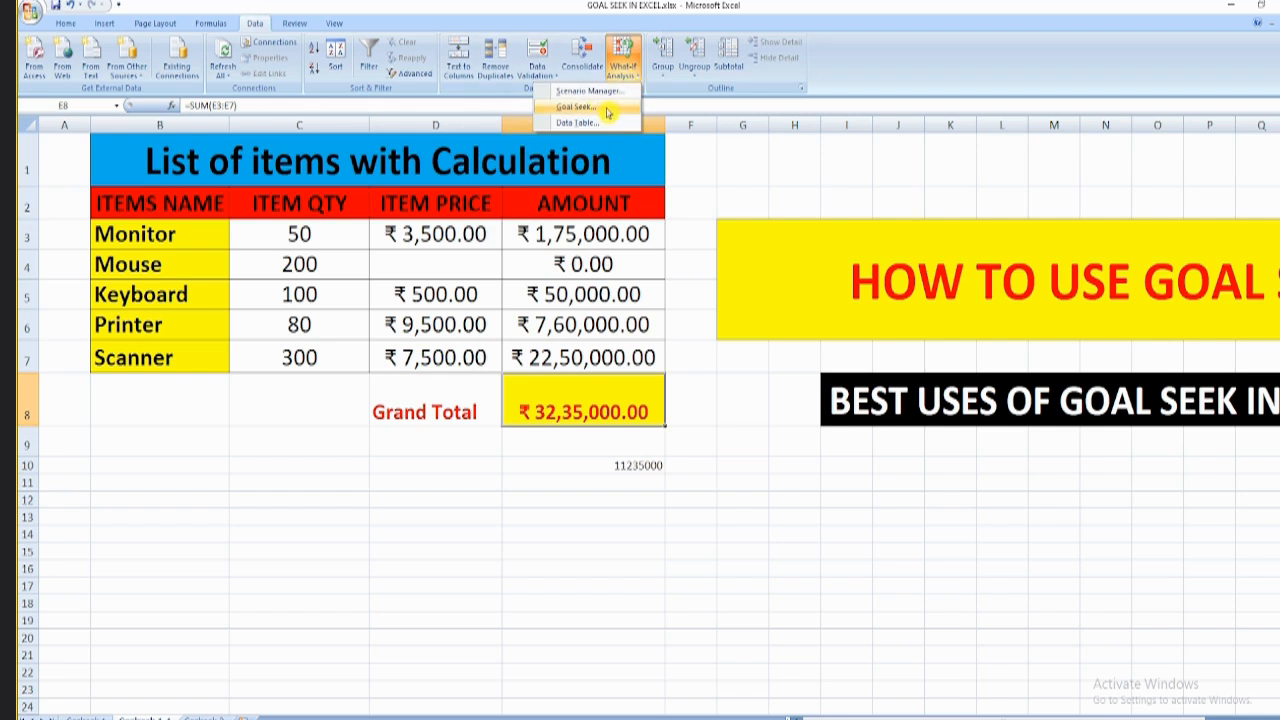
pyautogui.click(608, 108)
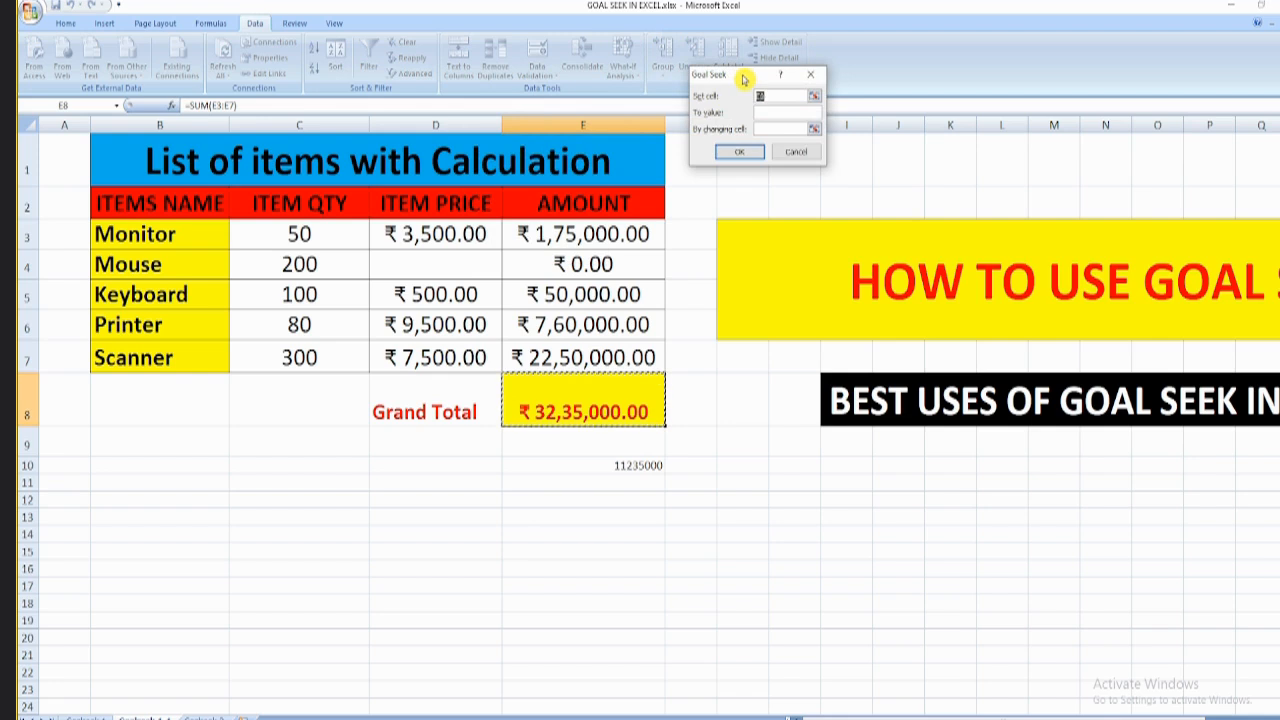
pyautogui.click(776, 95)
pyautogui.click(578, 403)
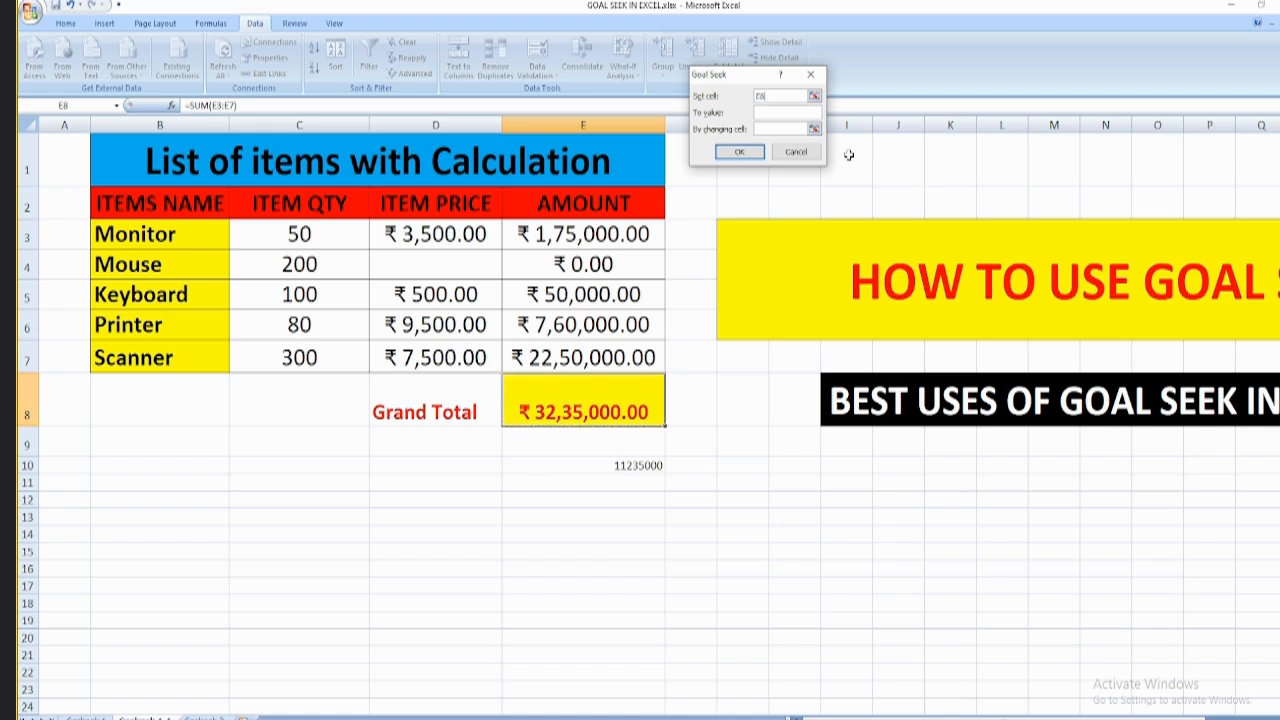
pyautogui.click(764, 117)
pyautogui.click(418, 260)
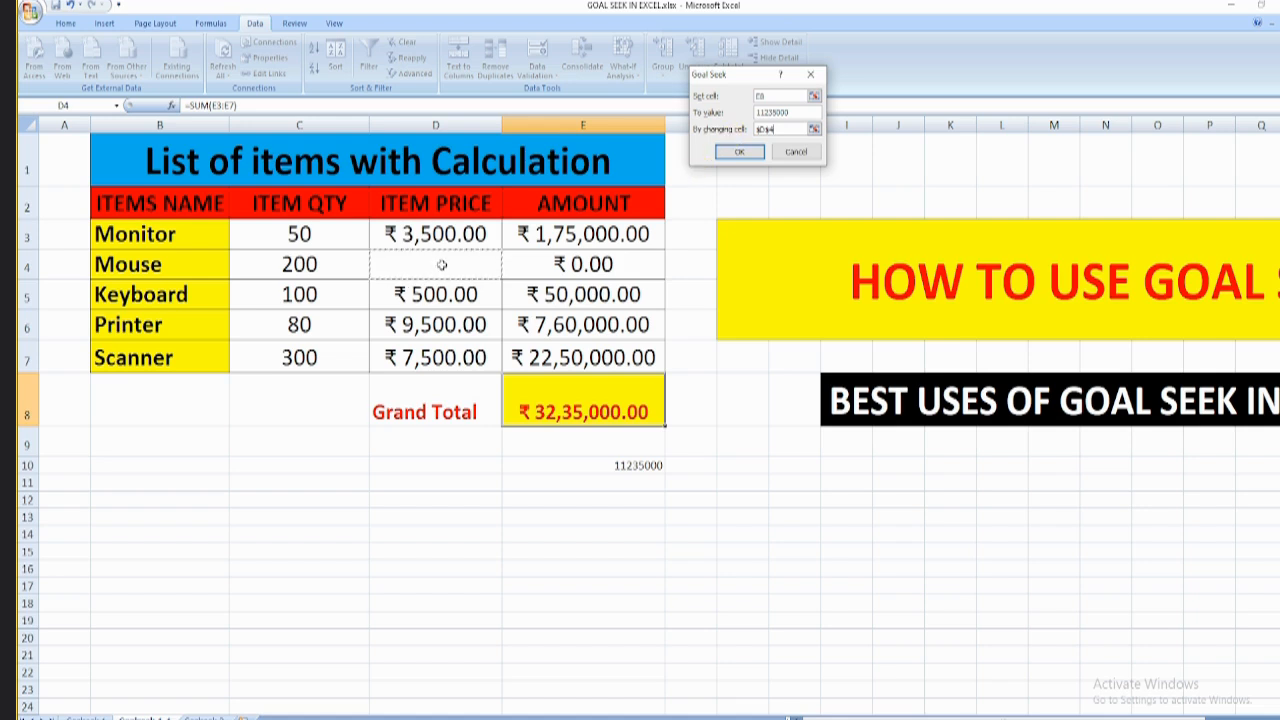
pyautogui.click(743, 154)
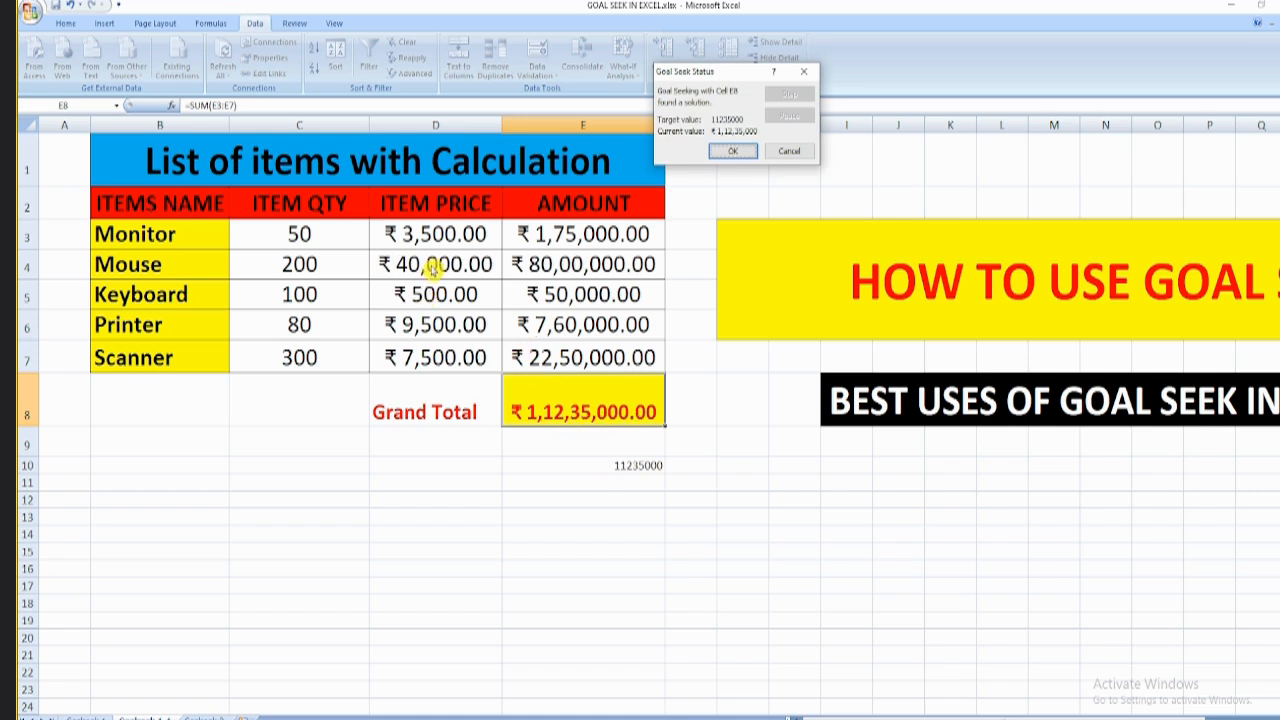
pyautogui.click(736, 151)
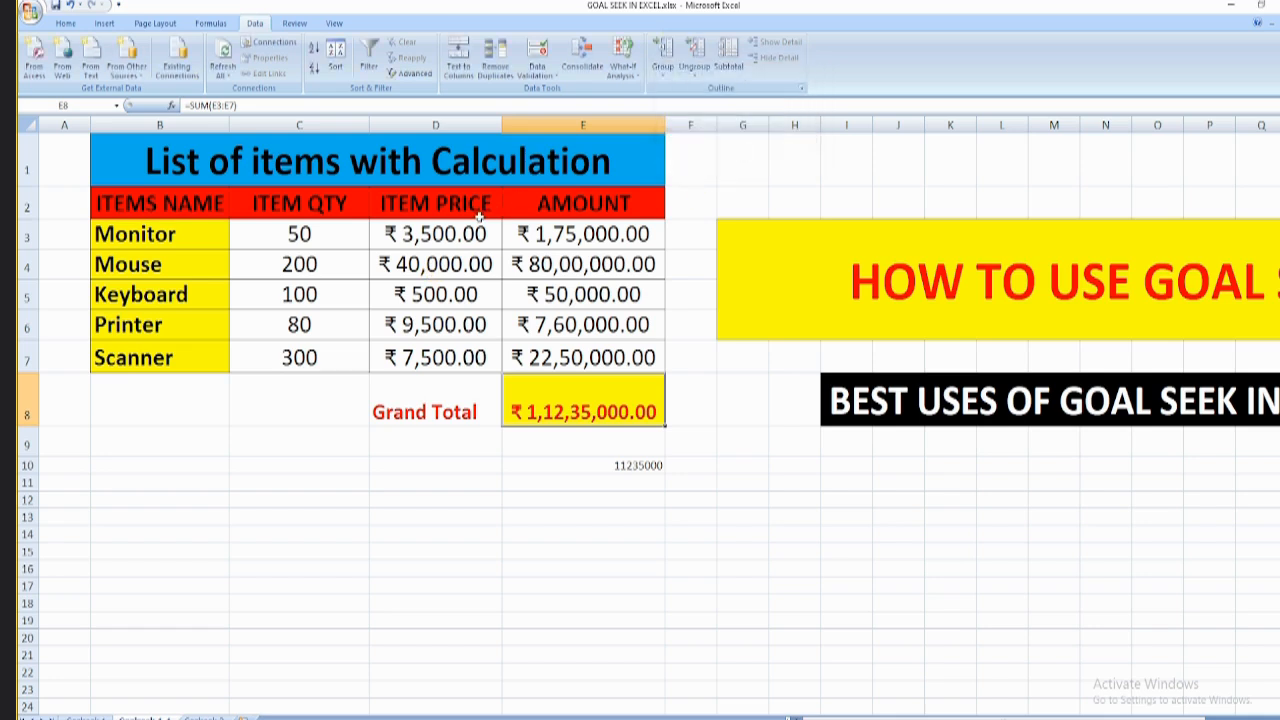
# - Check the Mouse item price in D4 and clear the Mouse quantity in C4
pyautogui.click(428, 272)
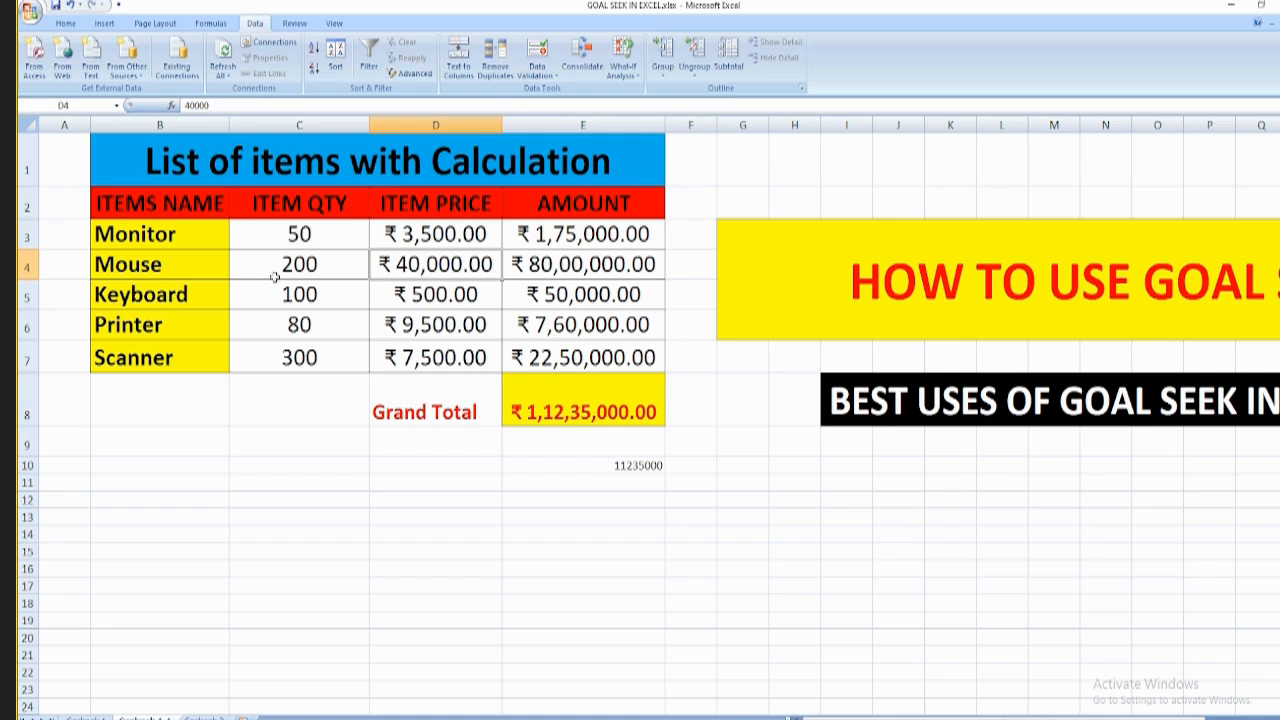
pyautogui.click(282, 272)
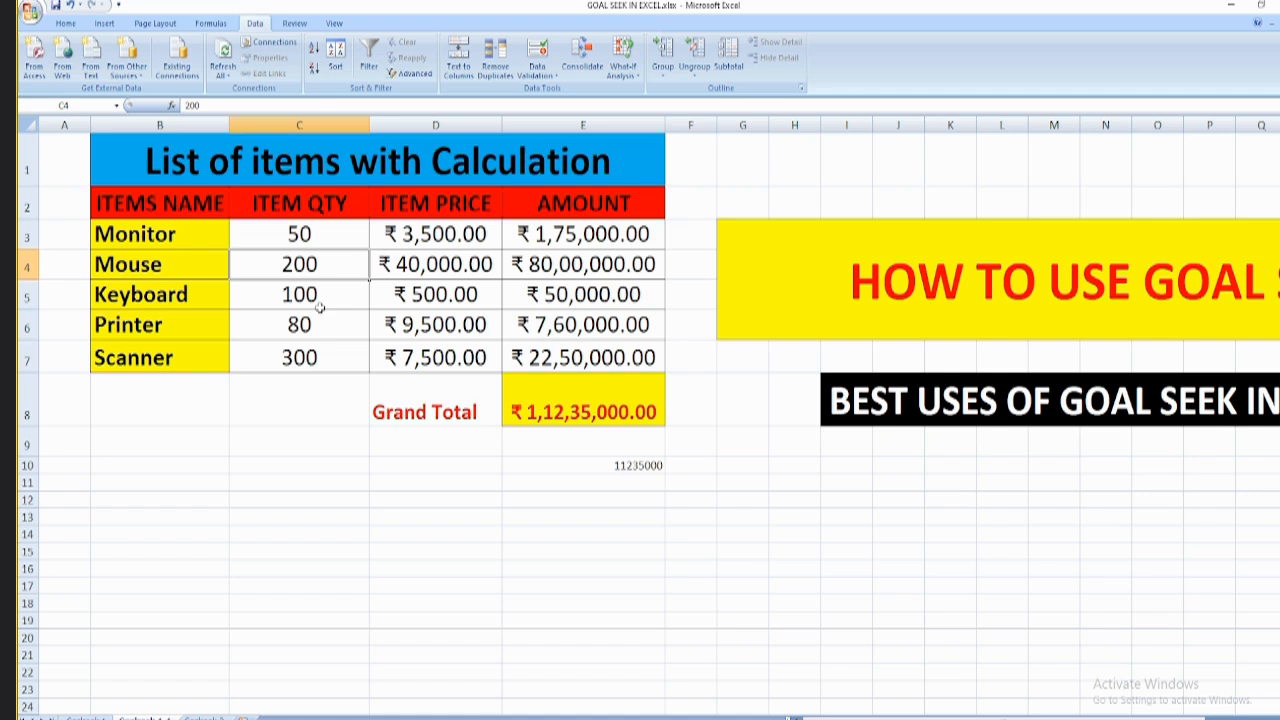
pyautogui.press('Delete')
# - Run Goal Seek to bring the Grand Total in E8 to 11235000 by changing the Mouse quantity in C4, and accept the solution
pyautogui.click(566, 410)
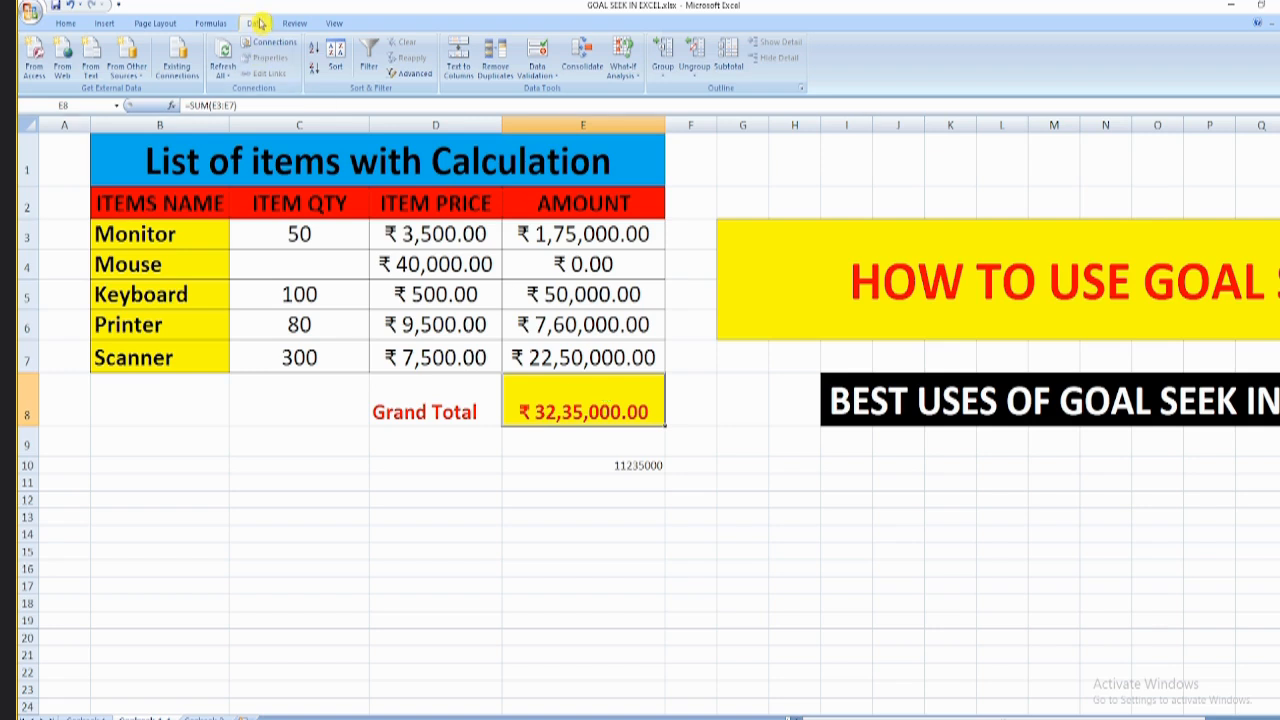
pyautogui.click(634, 74)
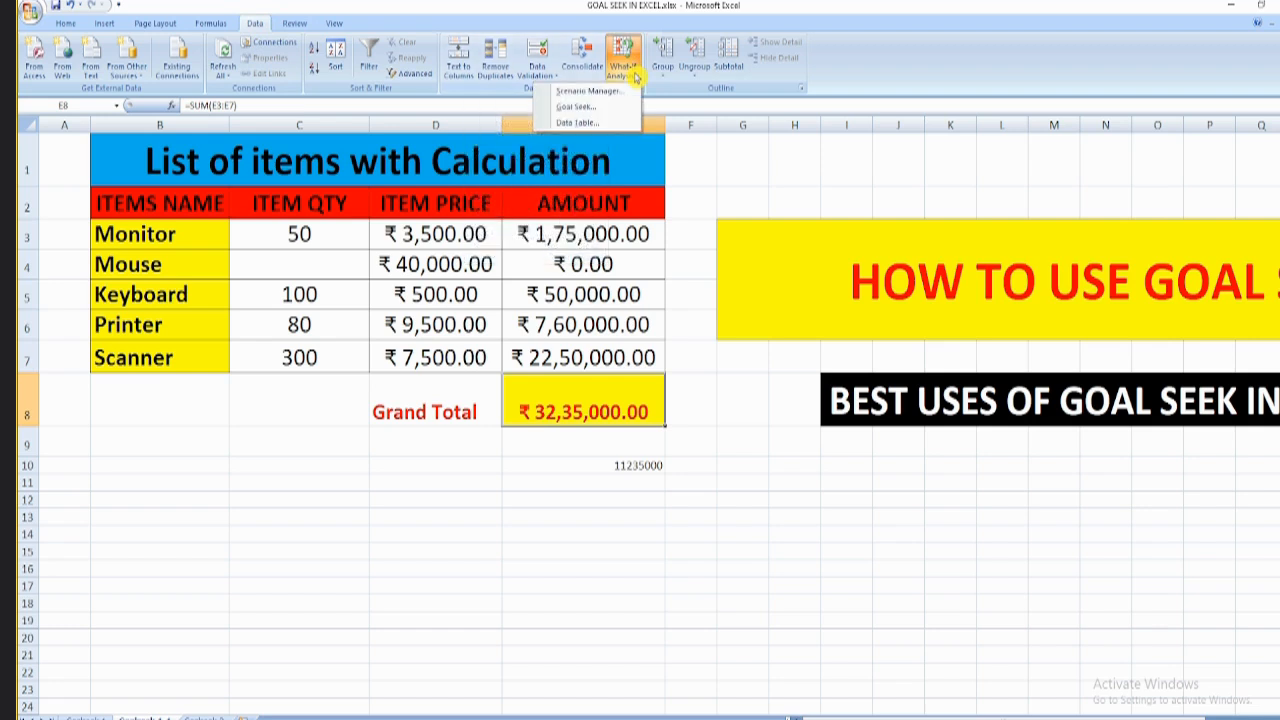
pyautogui.click(596, 107)
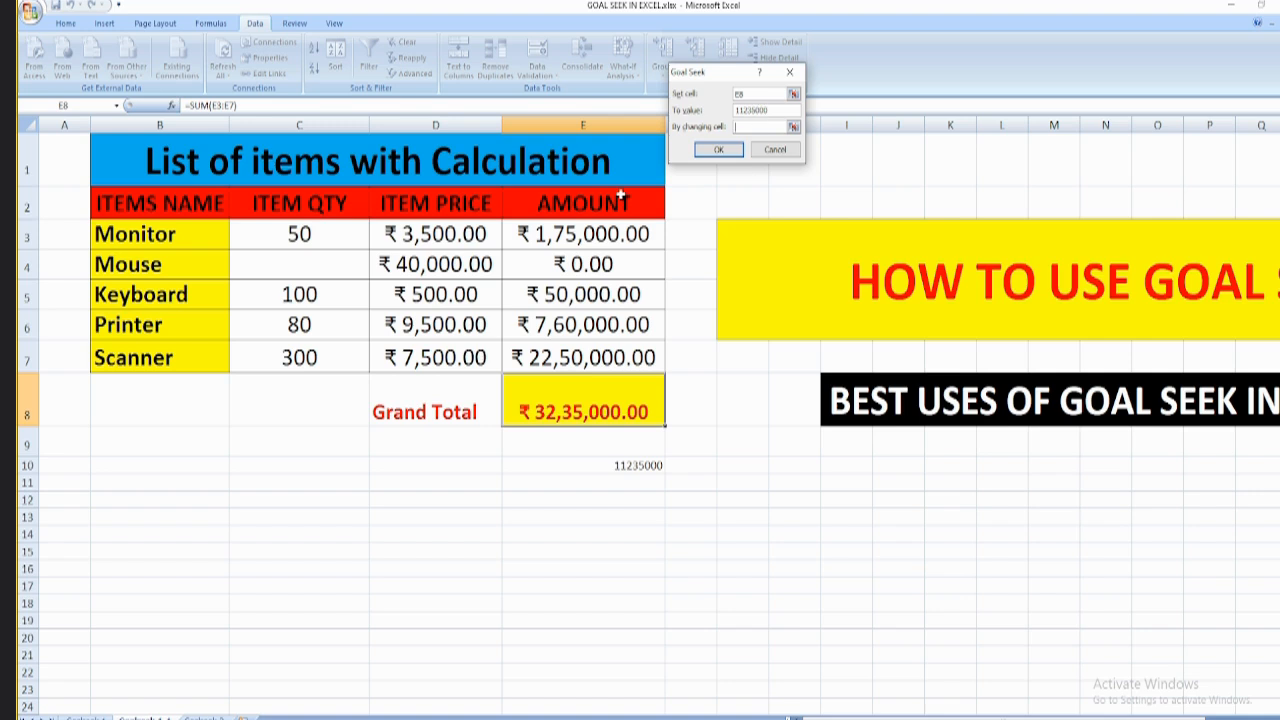
pyautogui.click(278, 272)
pyautogui.click(715, 149)
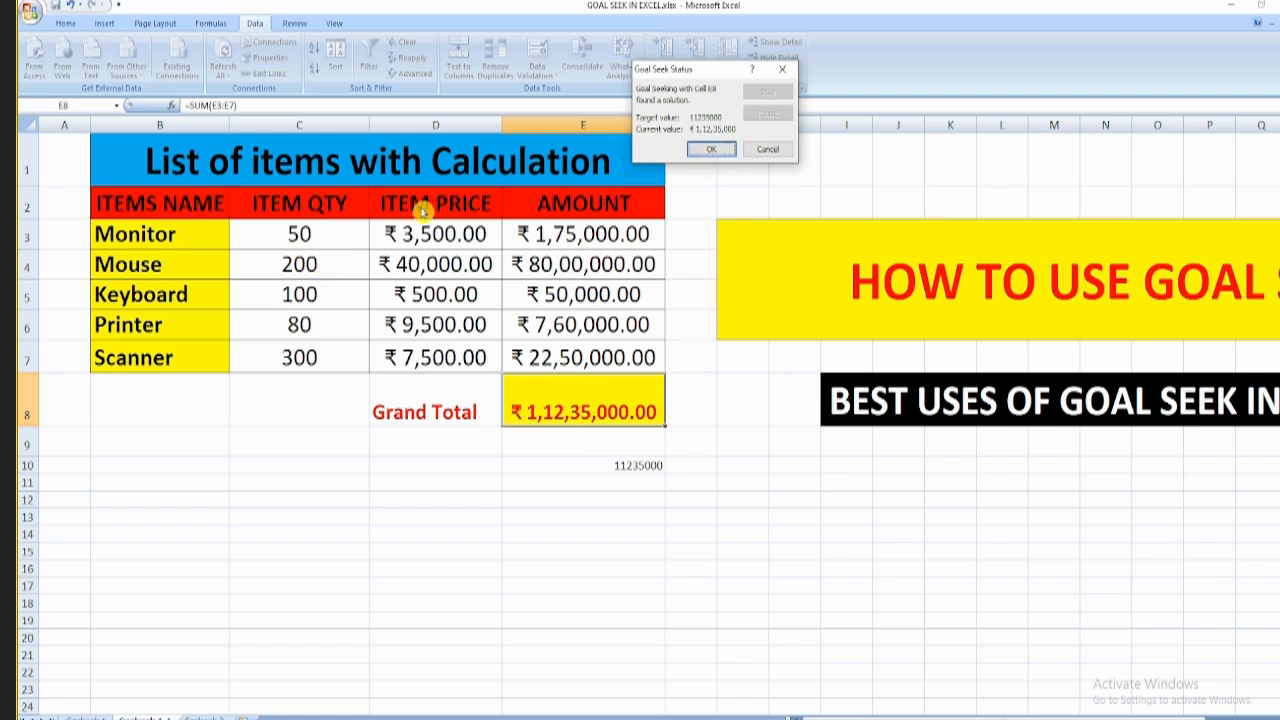
pyautogui.click(705, 149)
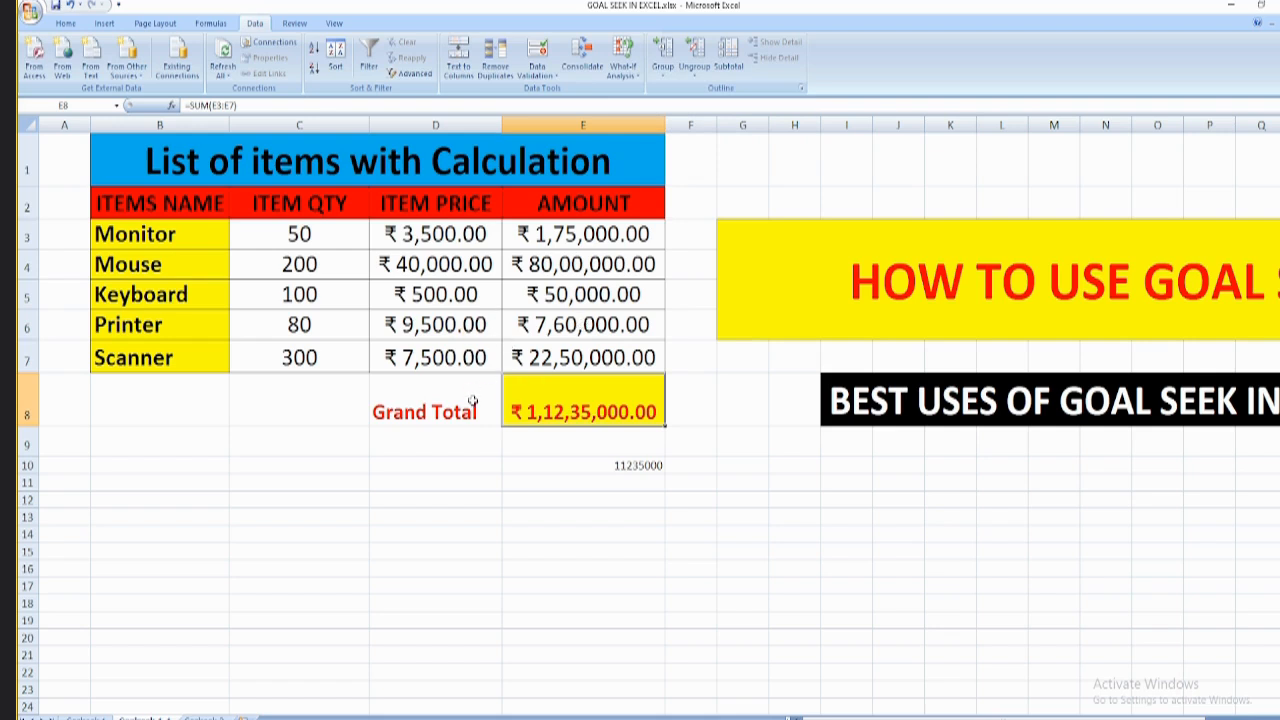
# - Switch to the third worksheet and look over the exam result headings from the theory marks to Remarks
pyautogui.click(388, 644)
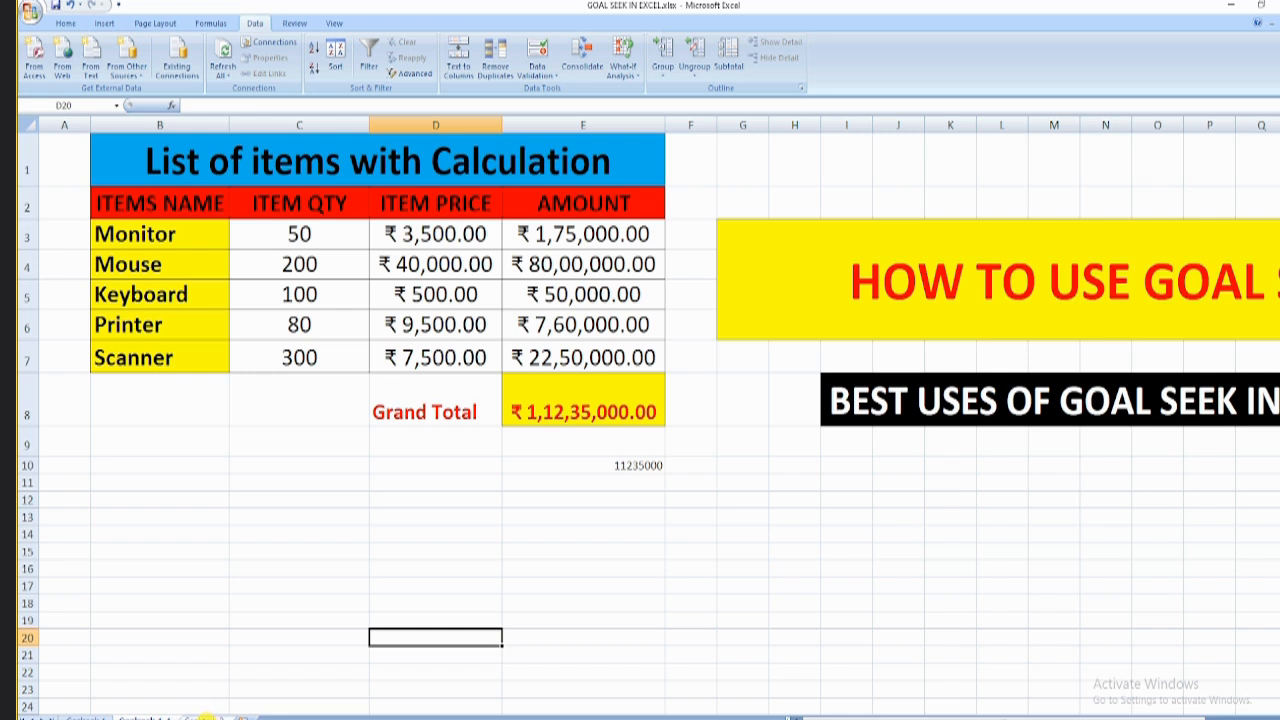
pyautogui.click(205, 718)
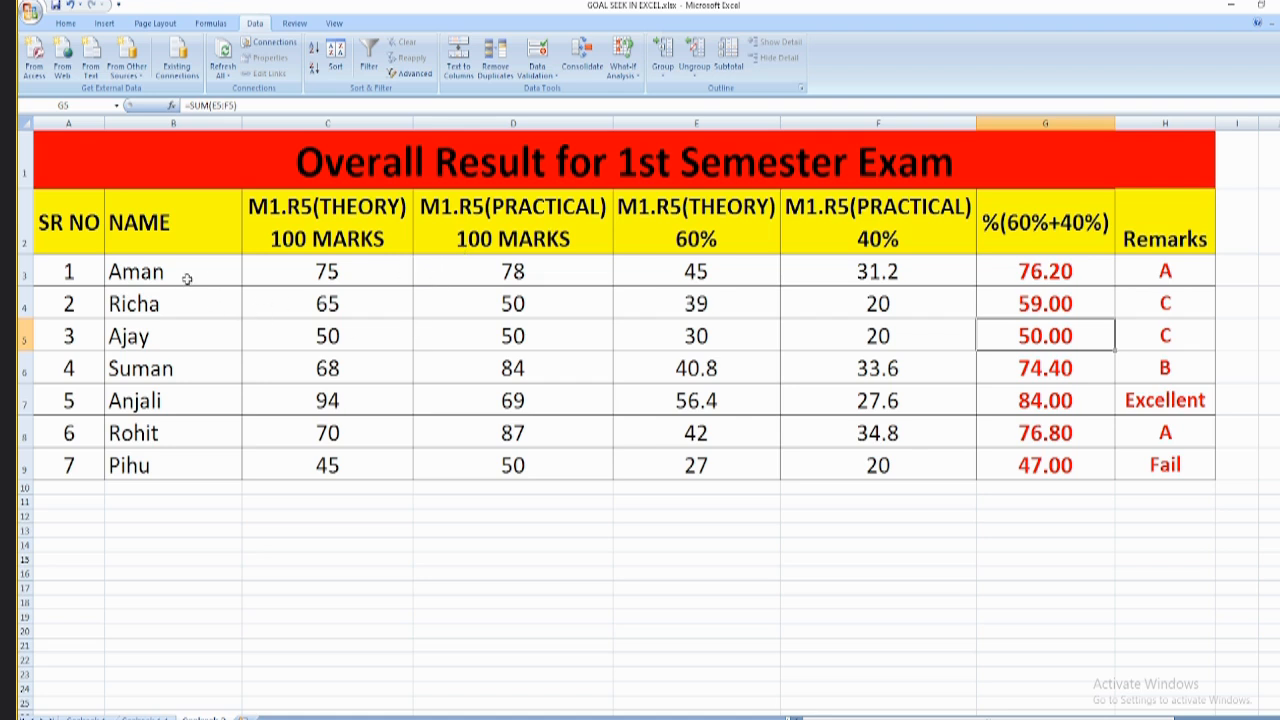
pyautogui.click(347, 232)
pyautogui.click(517, 226)
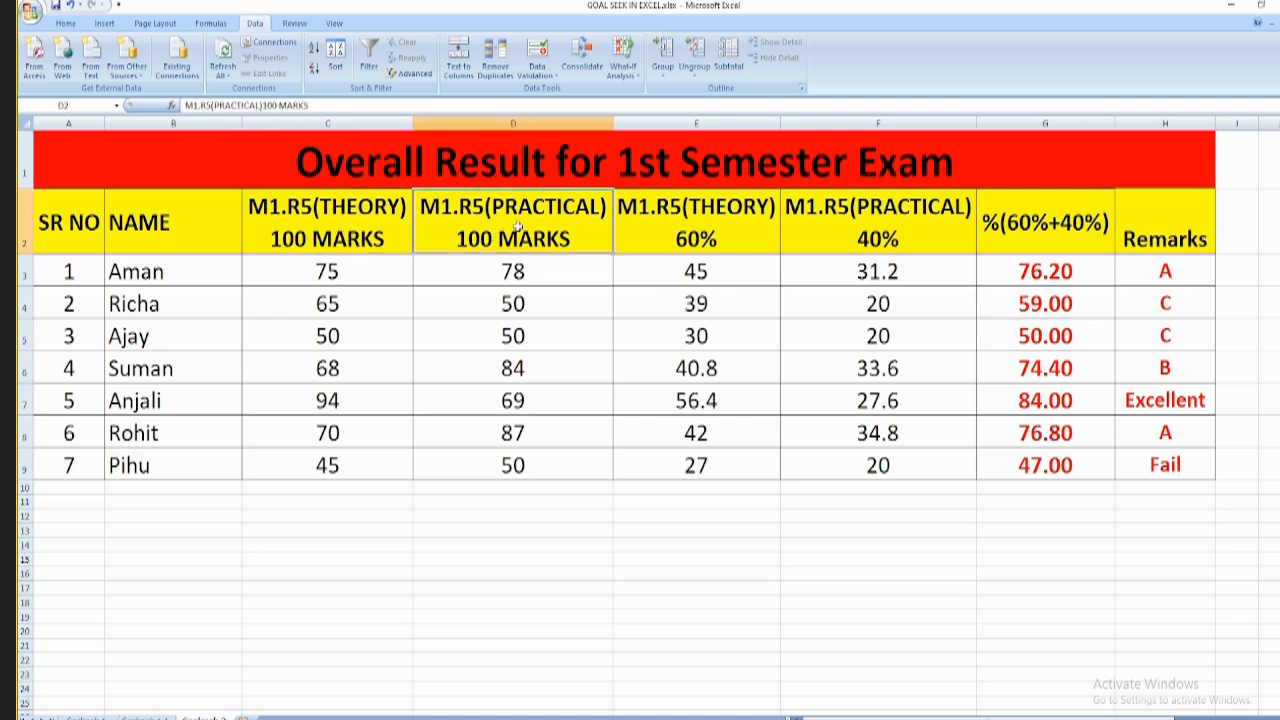
pyautogui.click(731, 229)
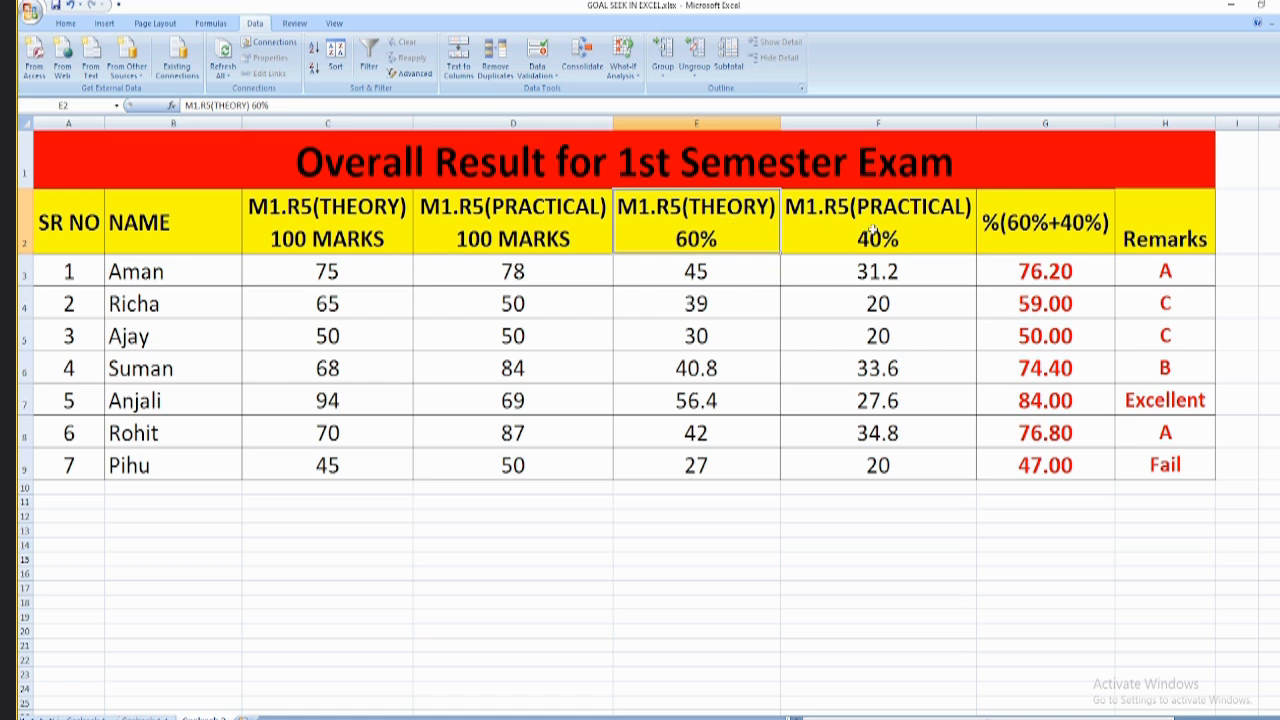
pyautogui.click(873, 232)
pyautogui.click(1041, 226)
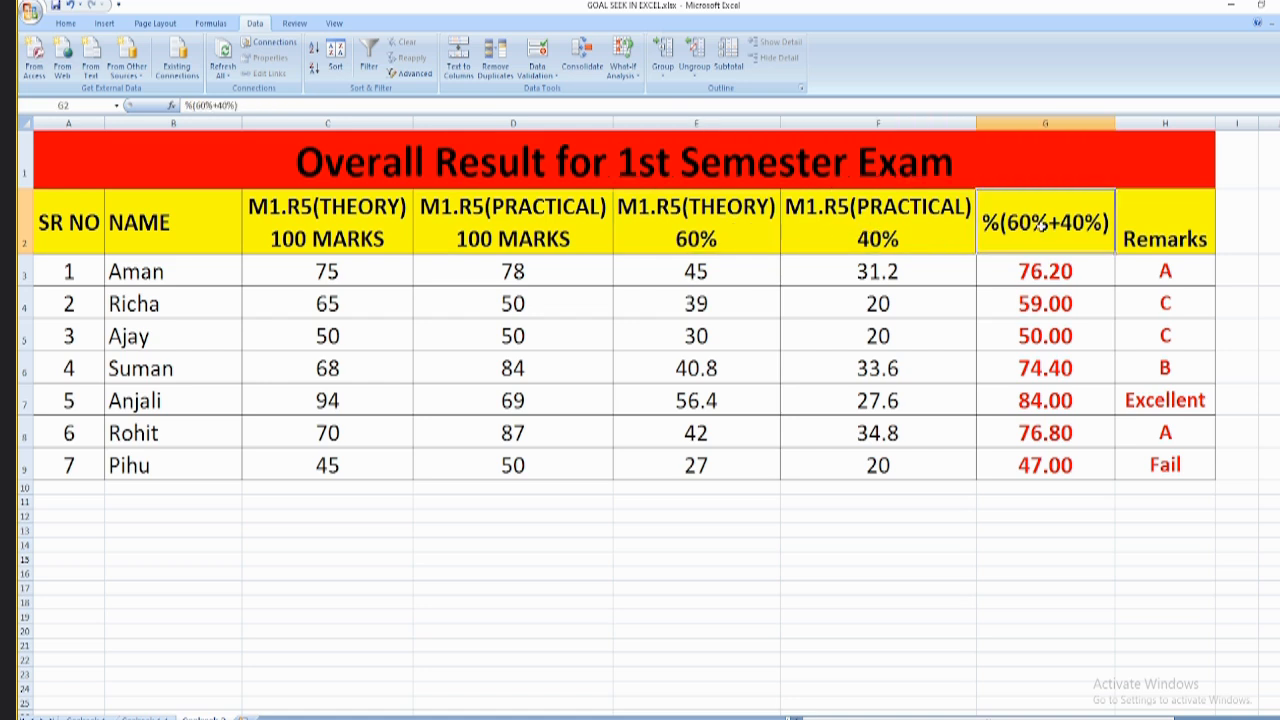
pyautogui.click(1158, 236)
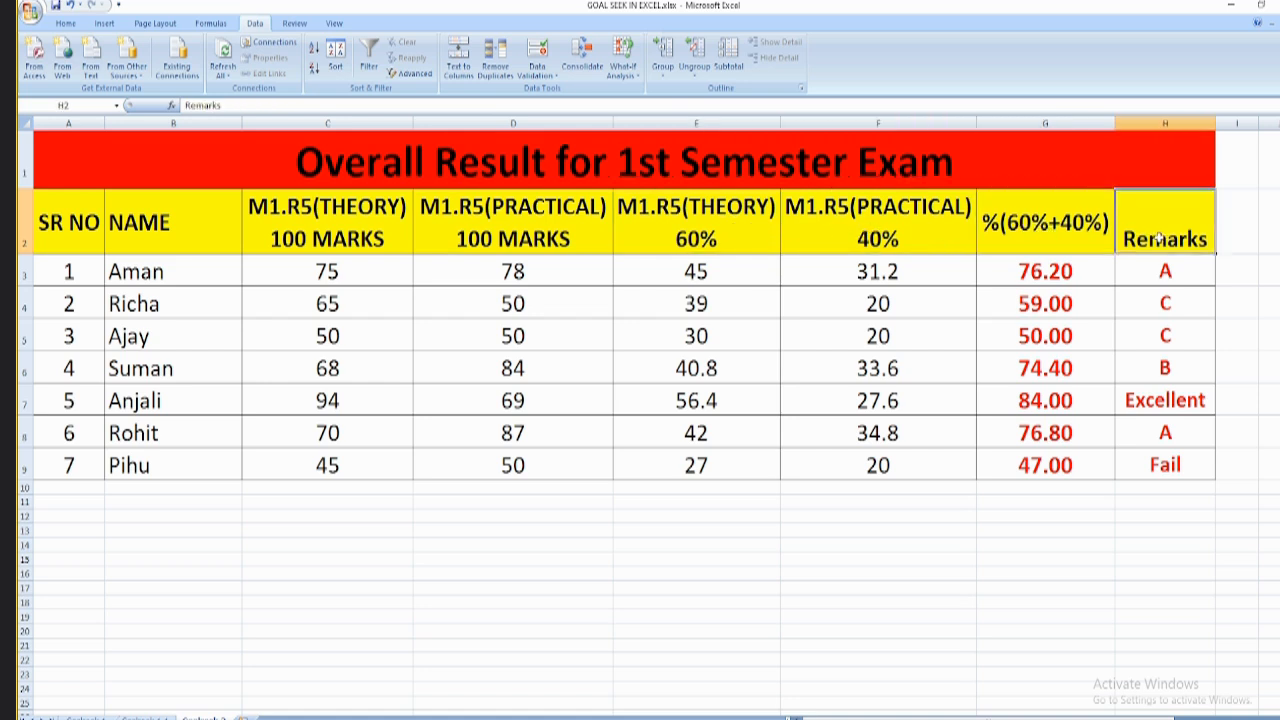
# - Examine the theory and practical marks and the formulas behind the 60% and 40% weighted scores in row 3
pyautogui.moveTo(354, 275); pyautogui.dragTo(431, 437)
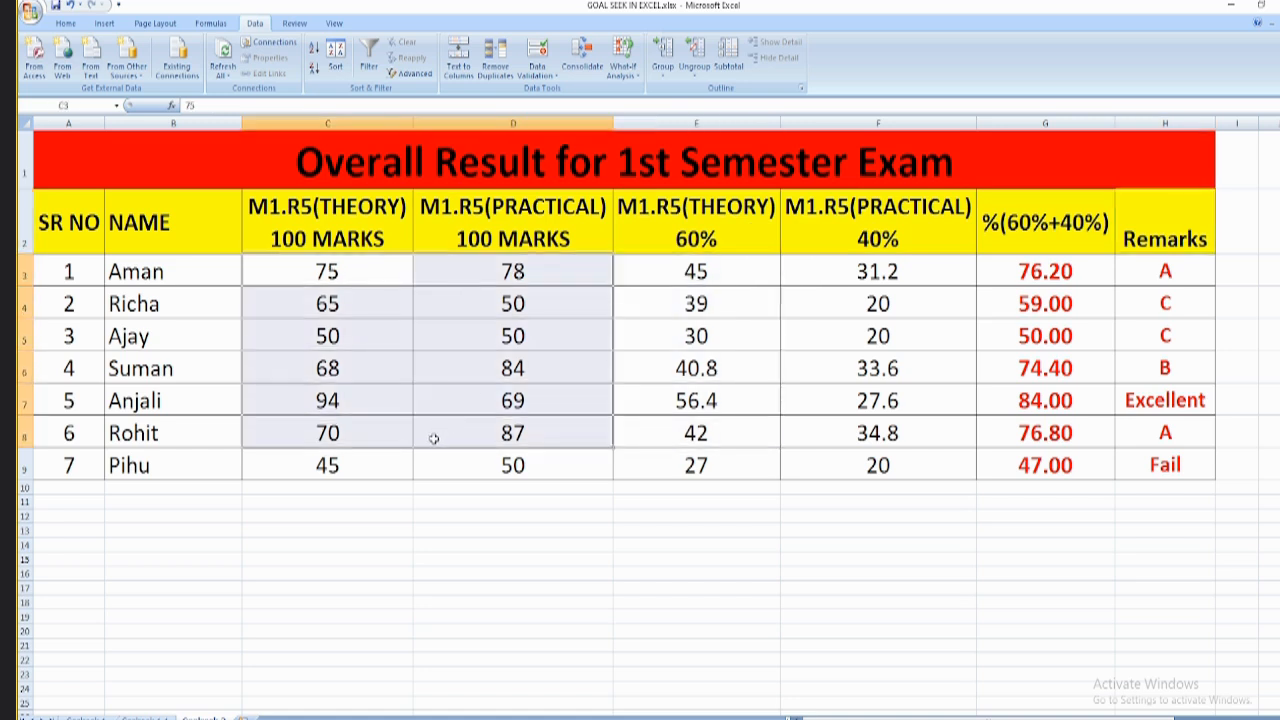
pyautogui.click(360, 274)
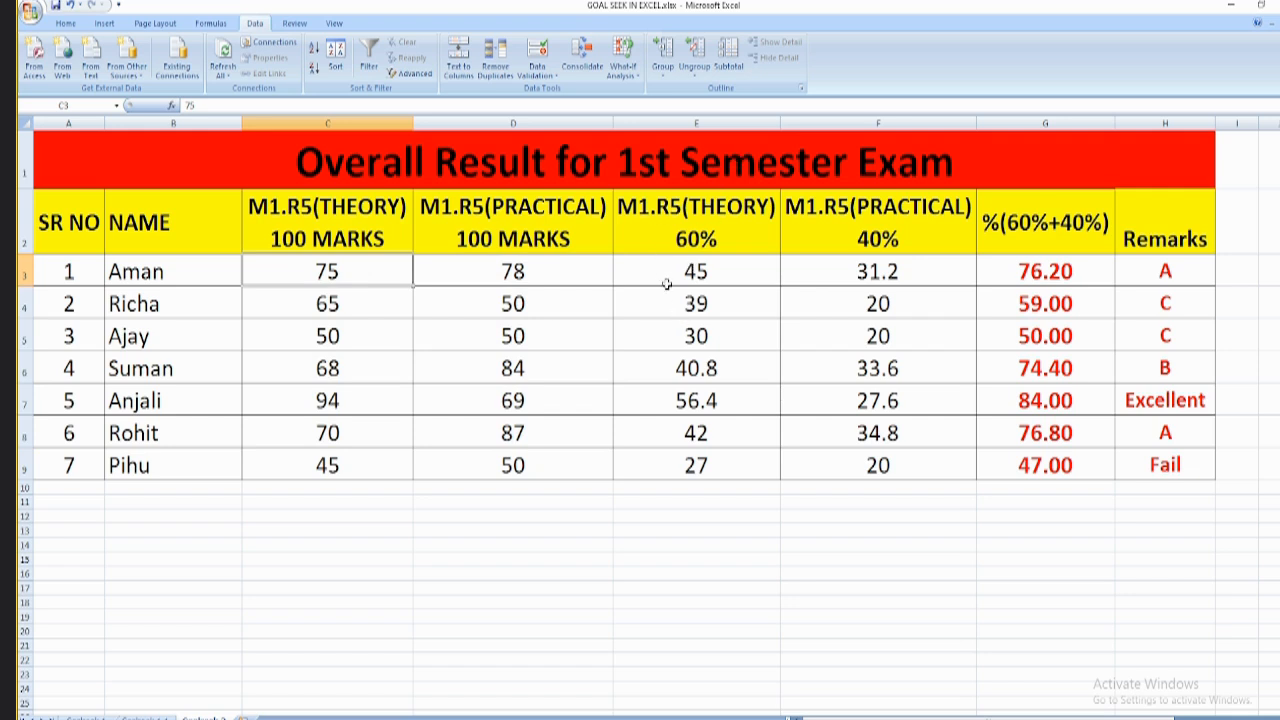
pyautogui.click(321, 238)
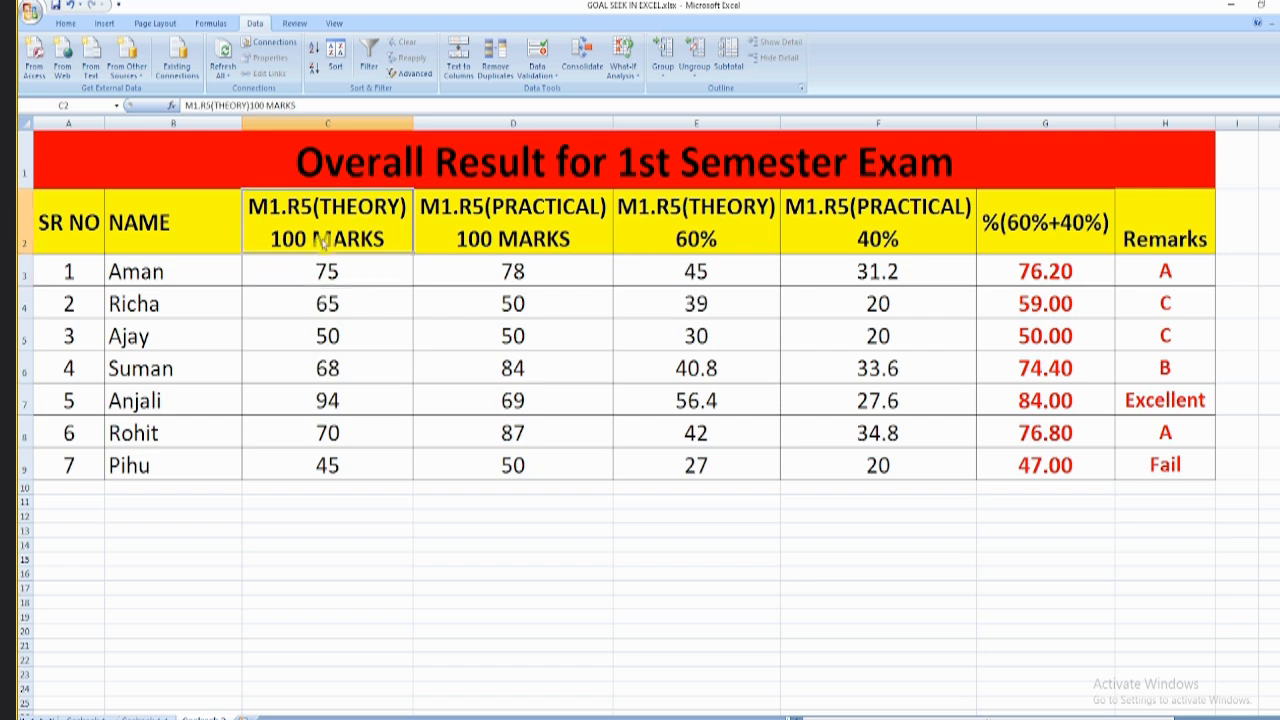
pyautogui.click(344, 284)
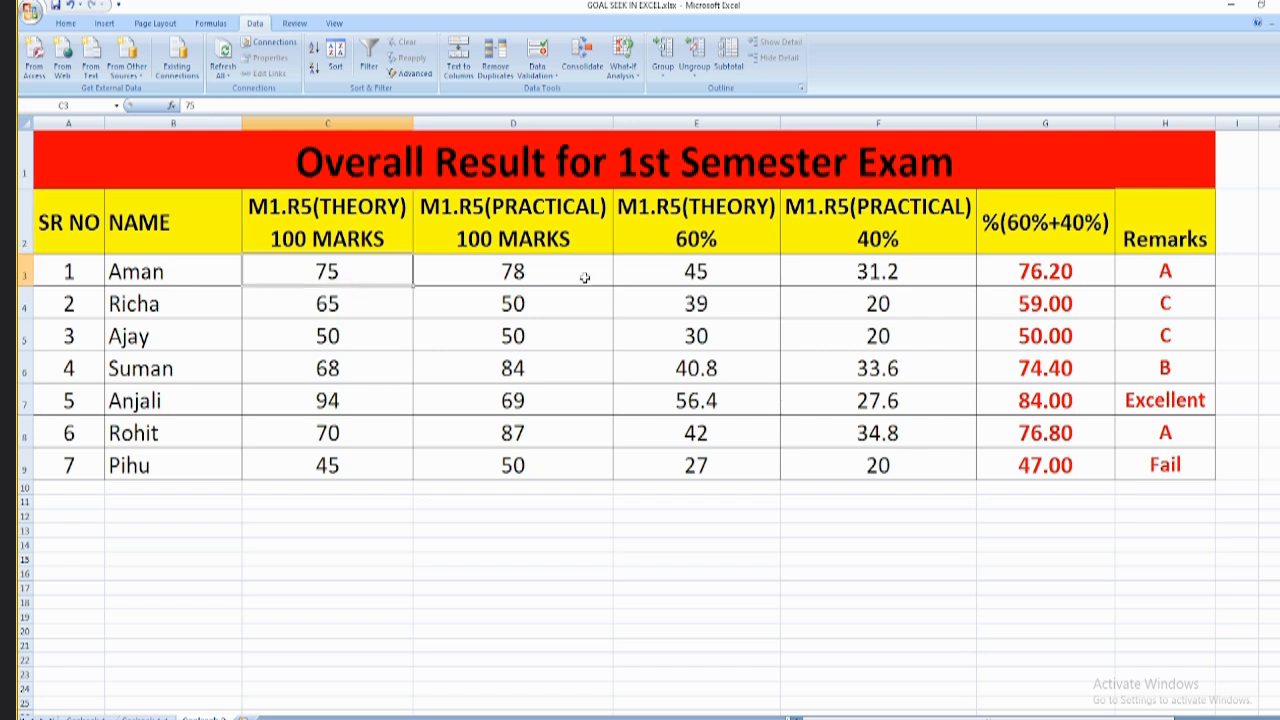
pyautogui.click(708, 270)
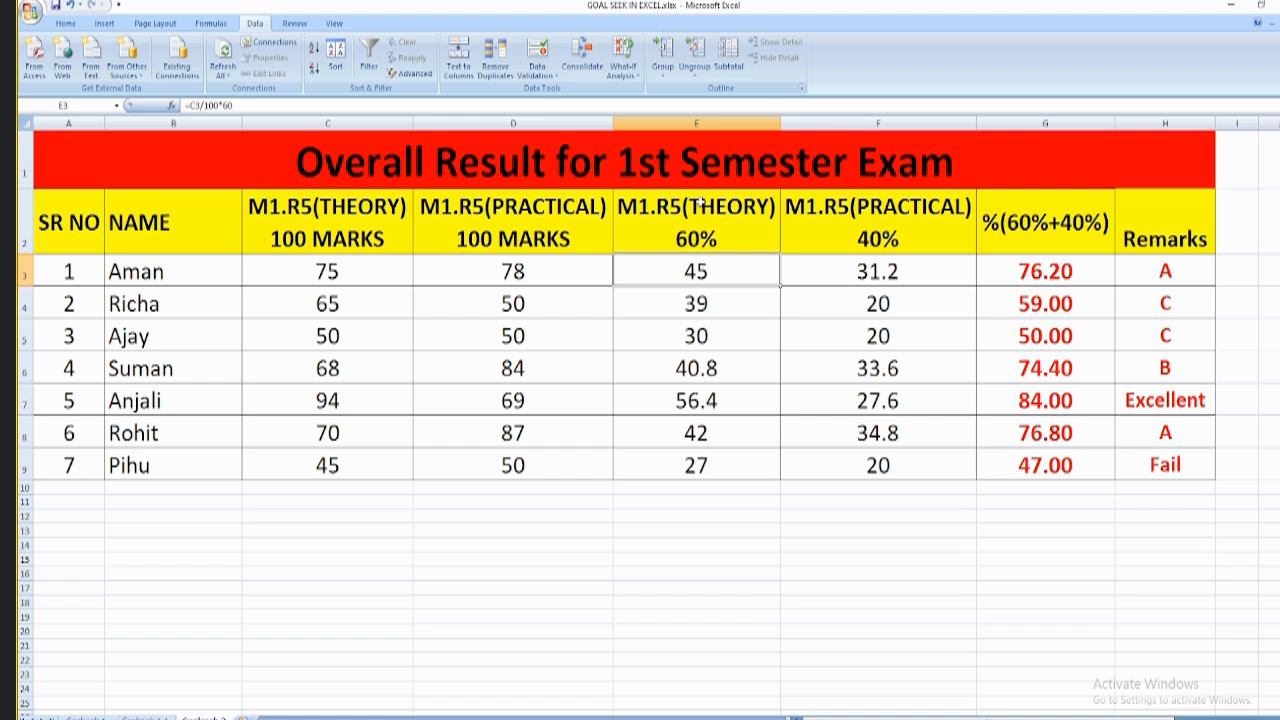
pyautogui.click(496, 277)
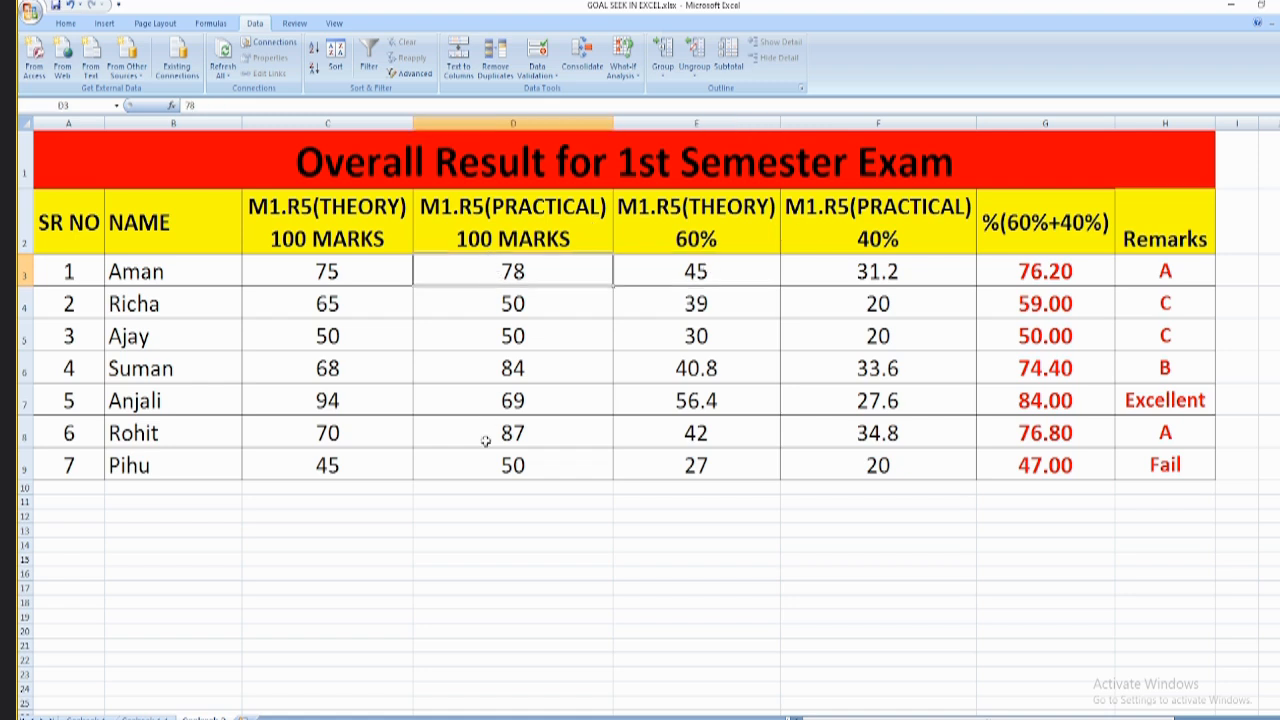
pyautogui.click(552, 303)
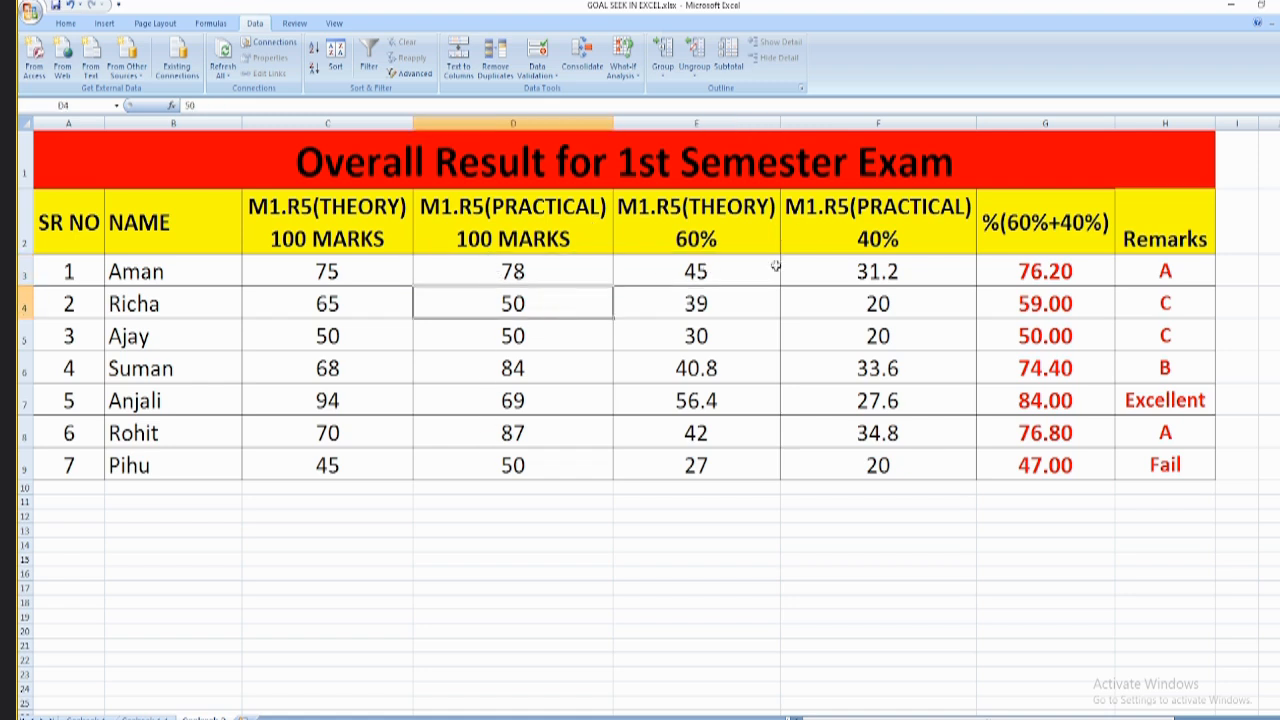
pyautogui.click(900, 271)
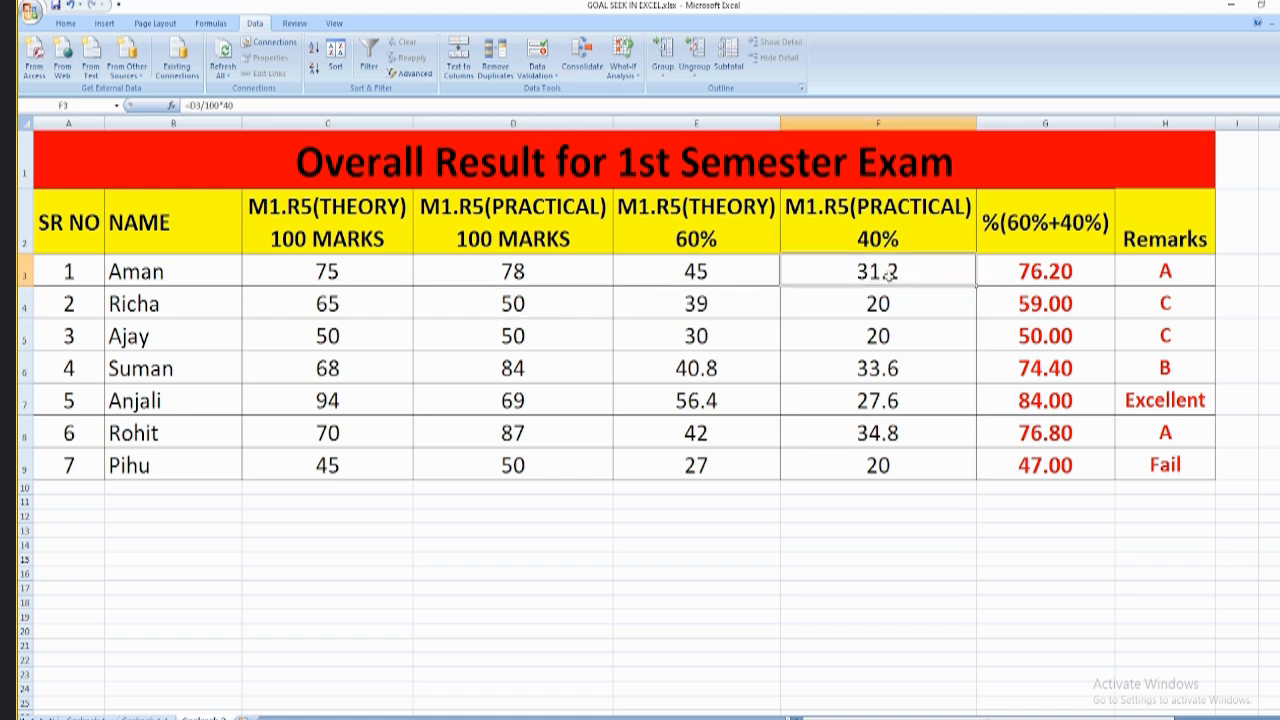
pyautogui.click(745, 275)
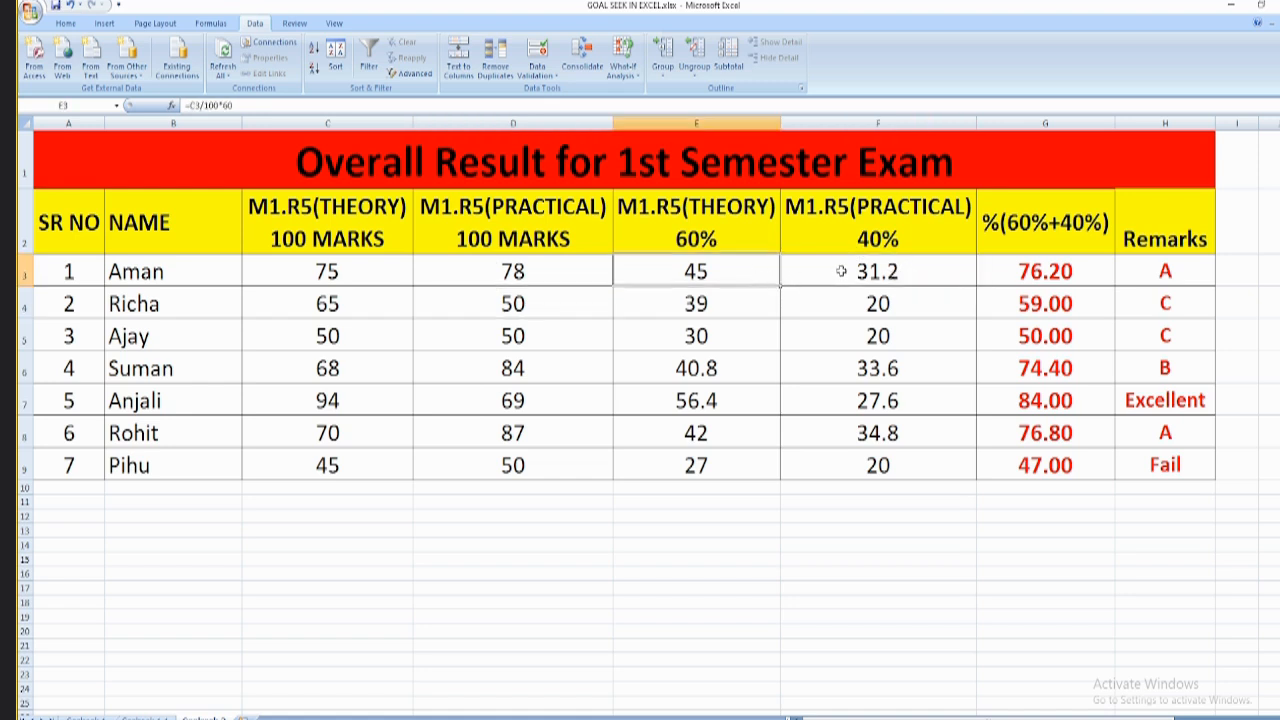
pyautogui.click(841, 271)
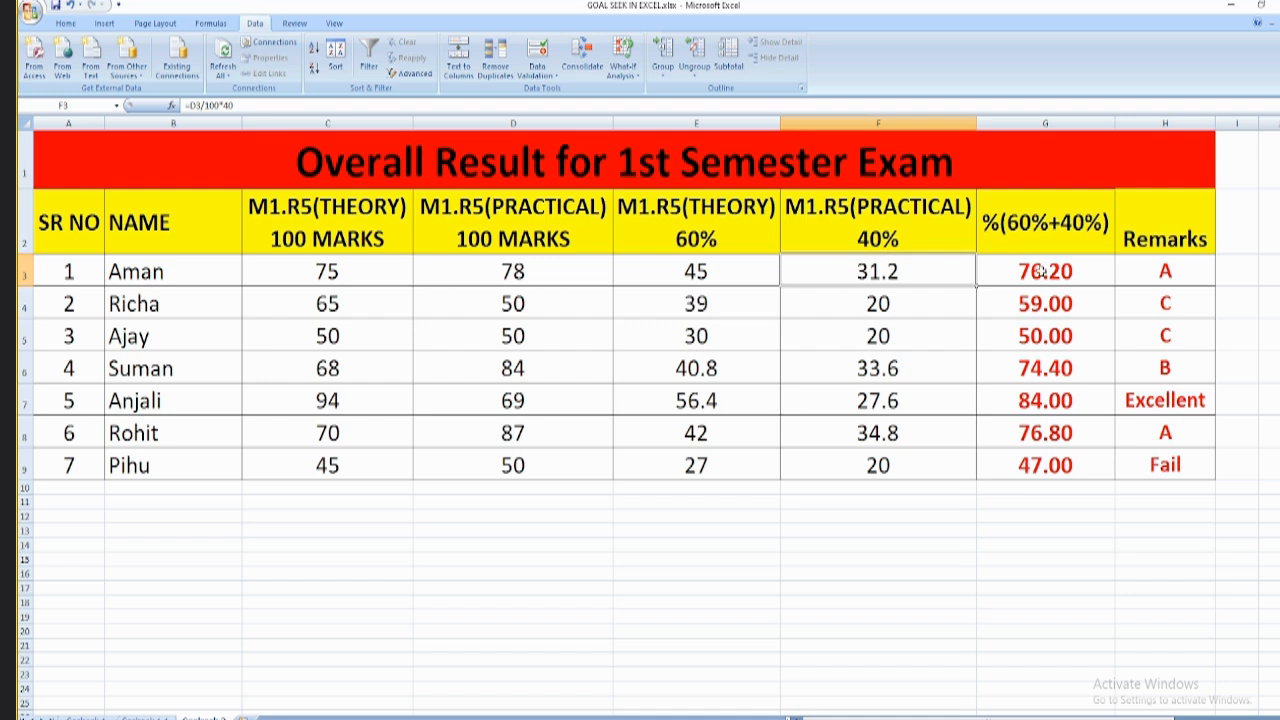
# - Examine the formulas behind the combined percentage in G3 and the Remarks grade in H3
pyautogui.click(1049, 216)
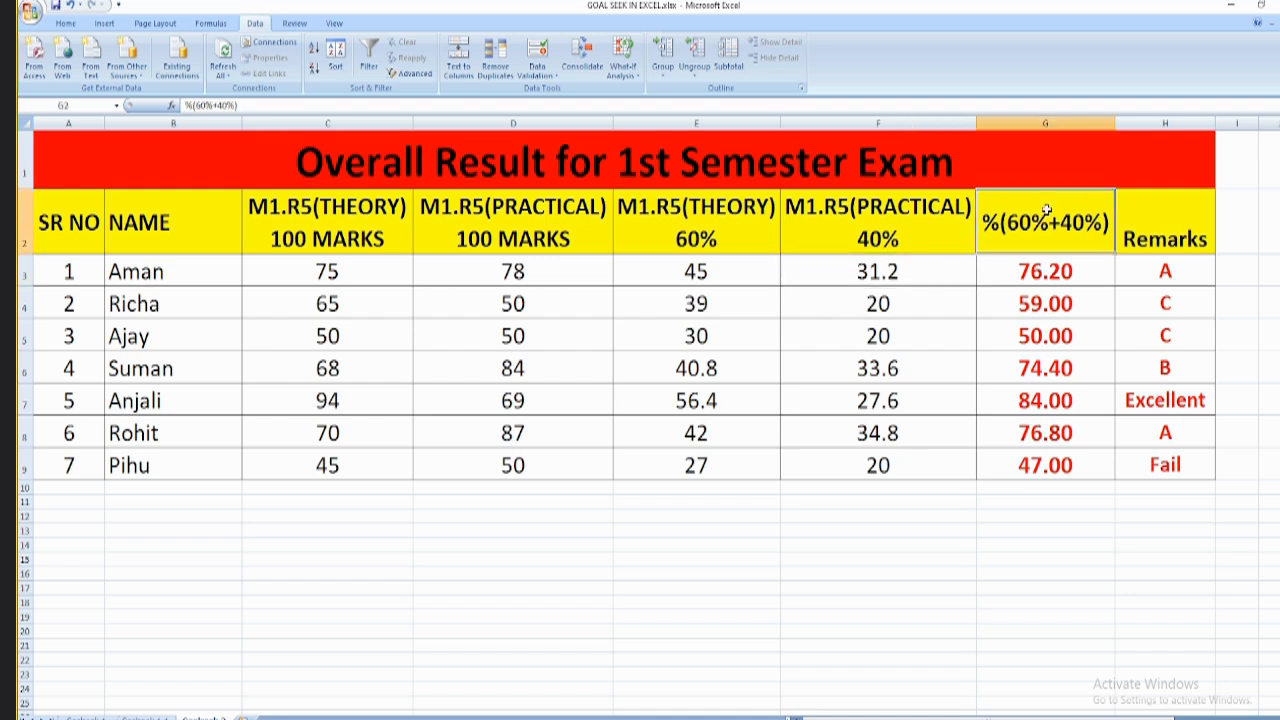
pyautogui.click(1070, 271)
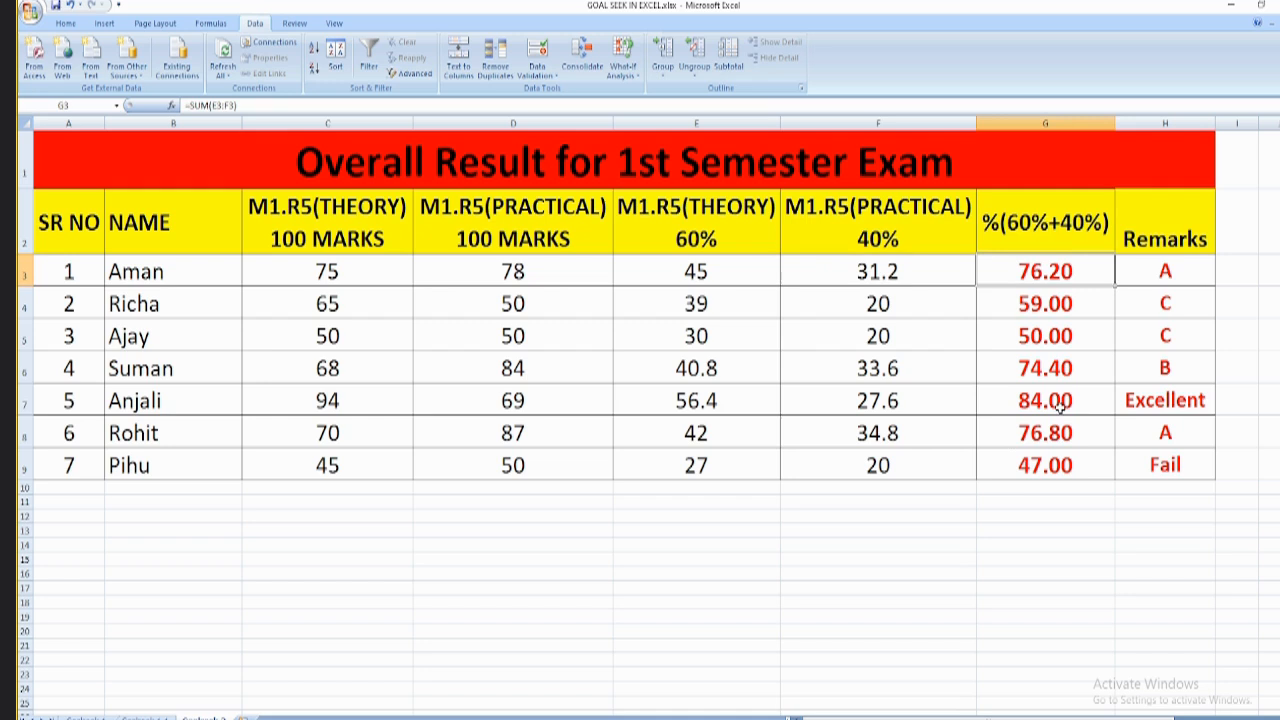
pyautogui.click(1169, 270)
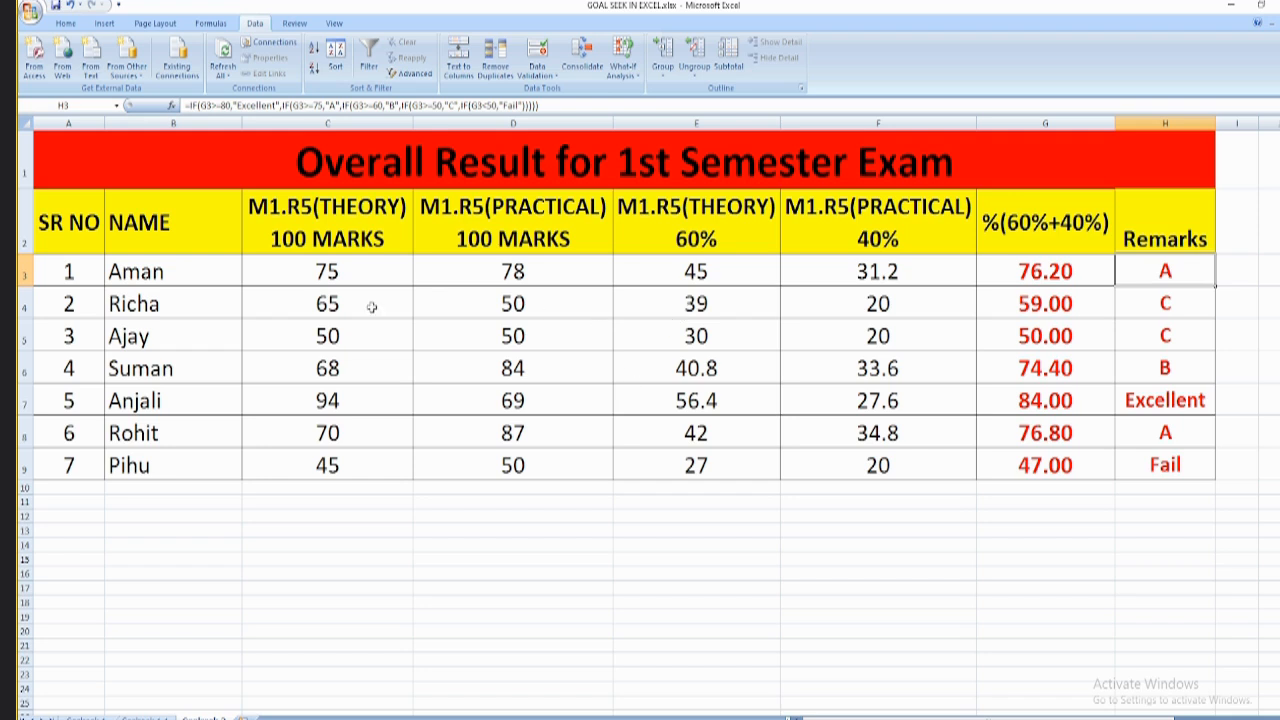
# - Clear the theory mark in C4 and check the formula behind the combined percentage in G4
pyautogui.click(334, 313)
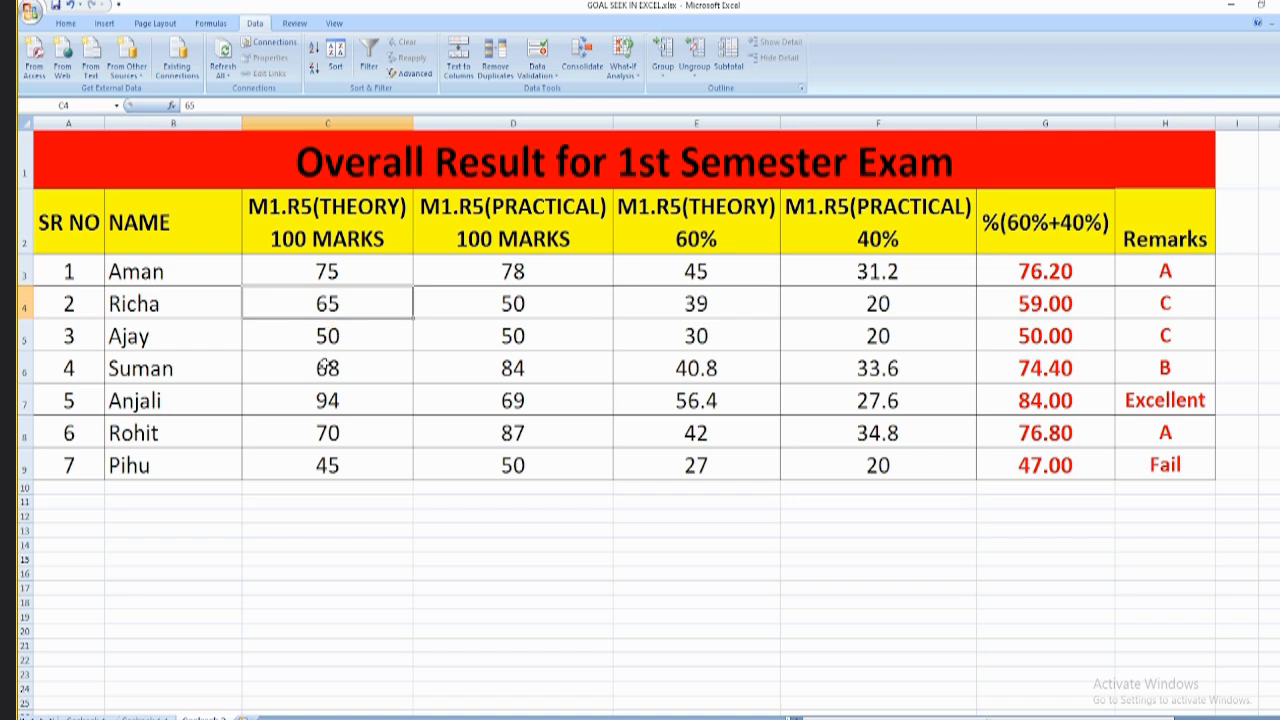
pyautogui.press('Delete')
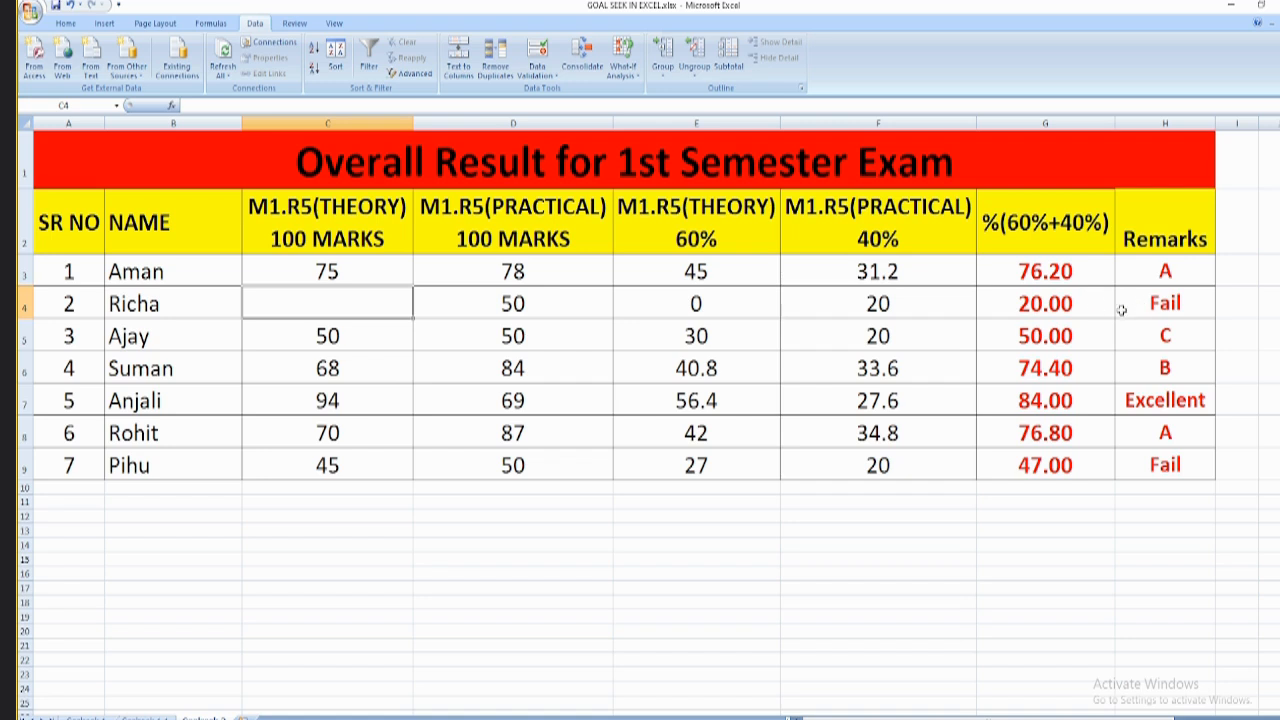
pyautogui.click(1064, 308)
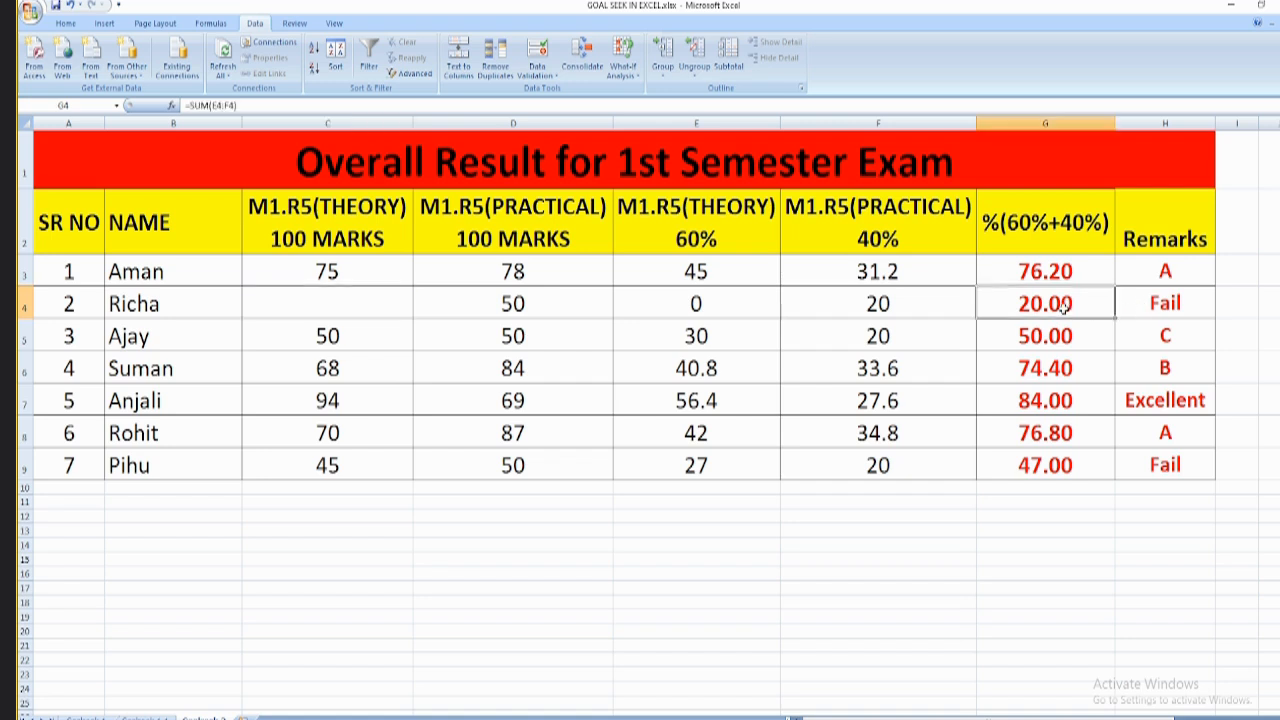
pyautogui.doubleClick(1064, 308)
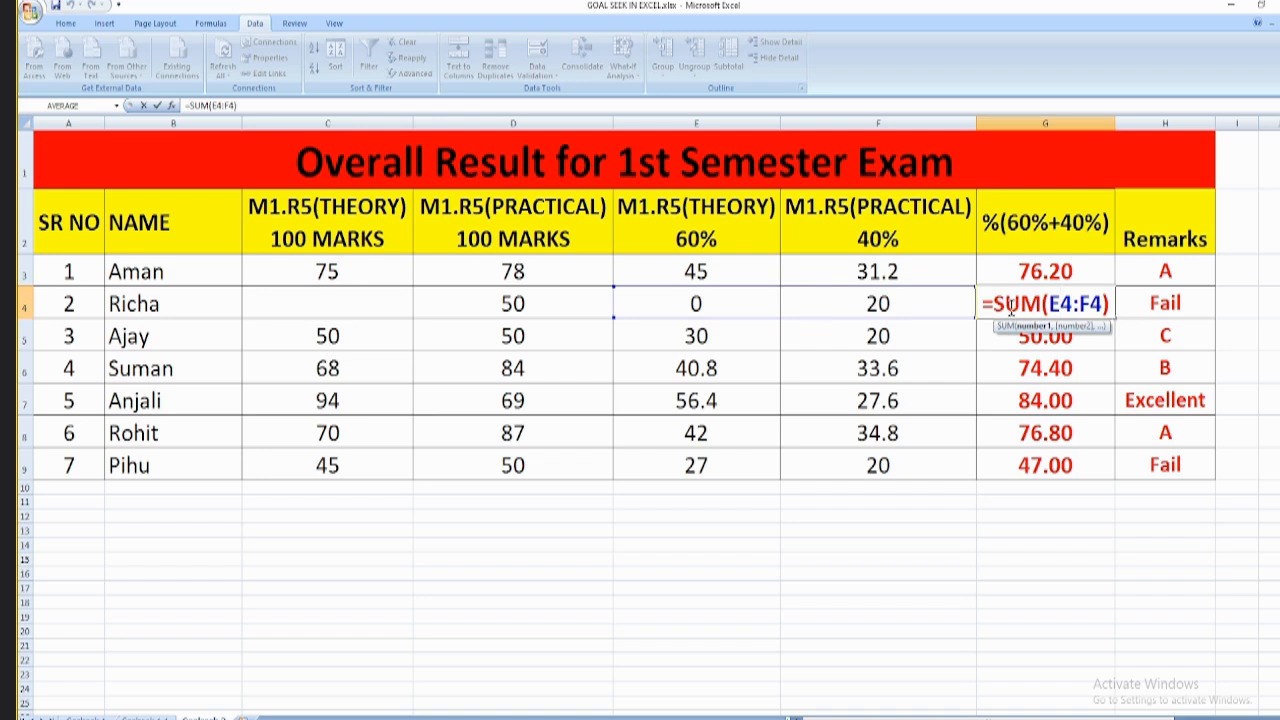
pyautogui.press('Return')
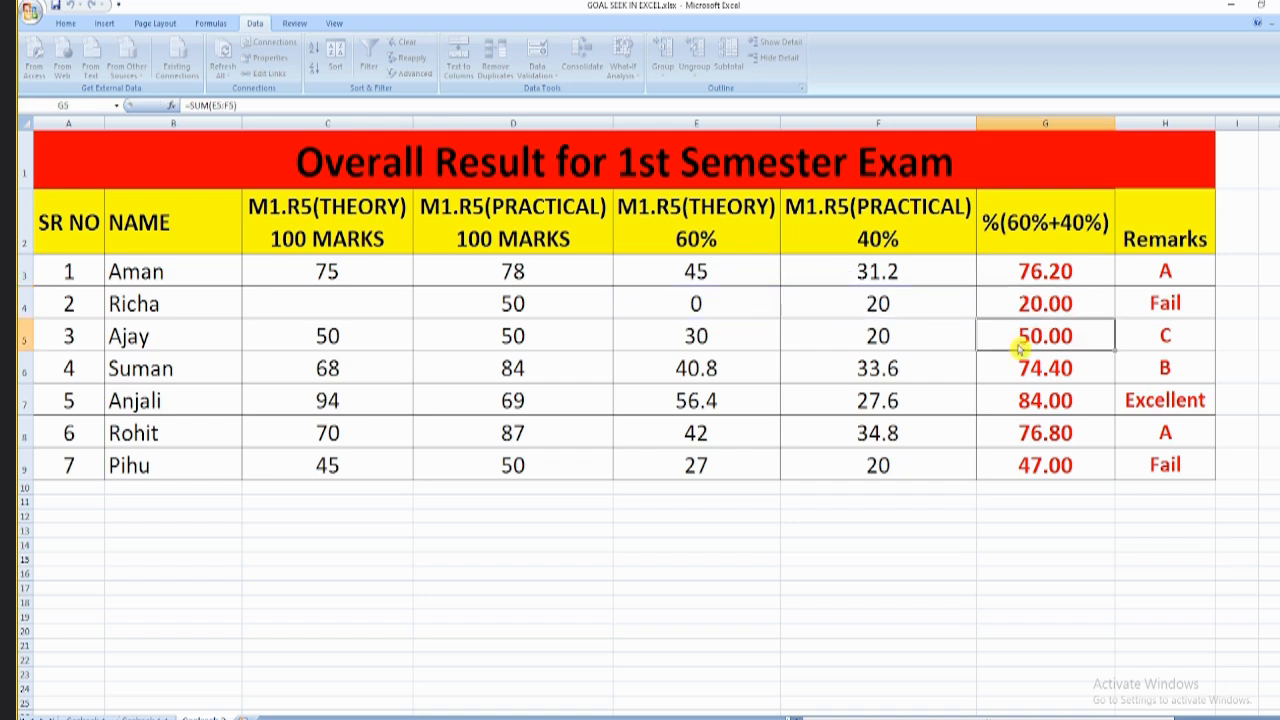
pyautogui.click(1043, 308)
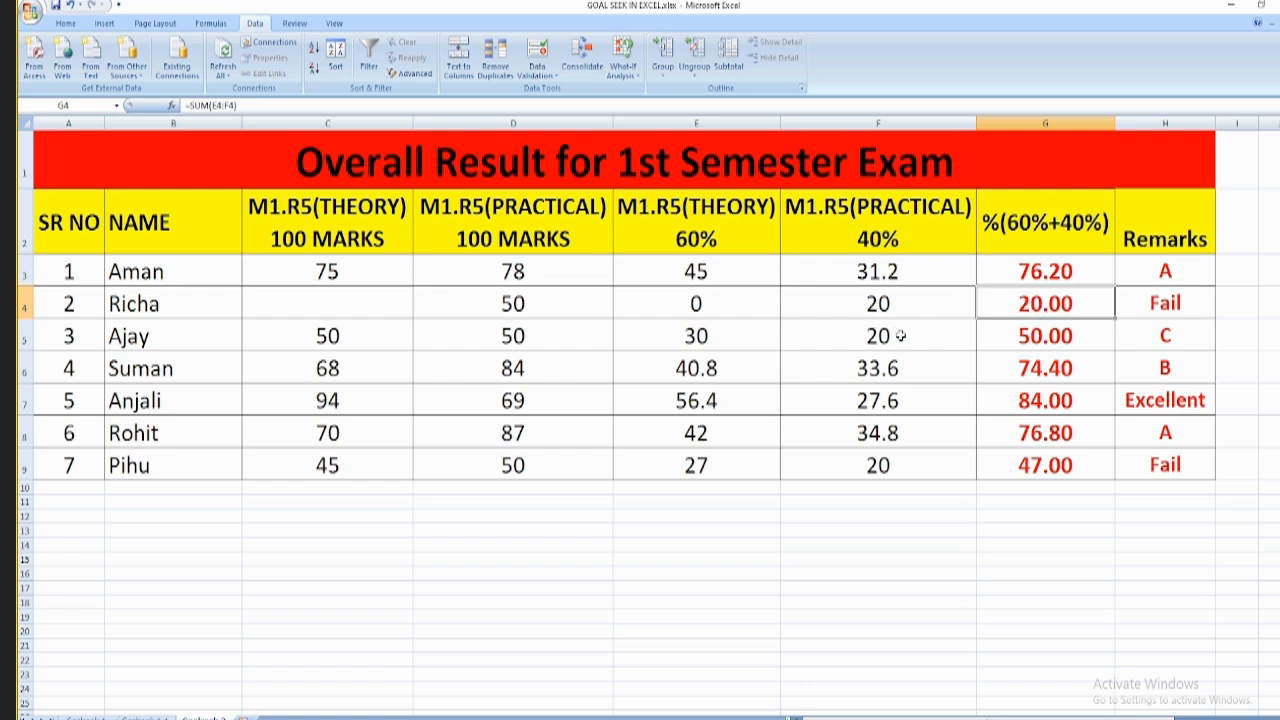
# - Examine the formulas behind the weighted scores in E4 and F4 and the Remarks grade in H4
pyautogui.click(694, 304)
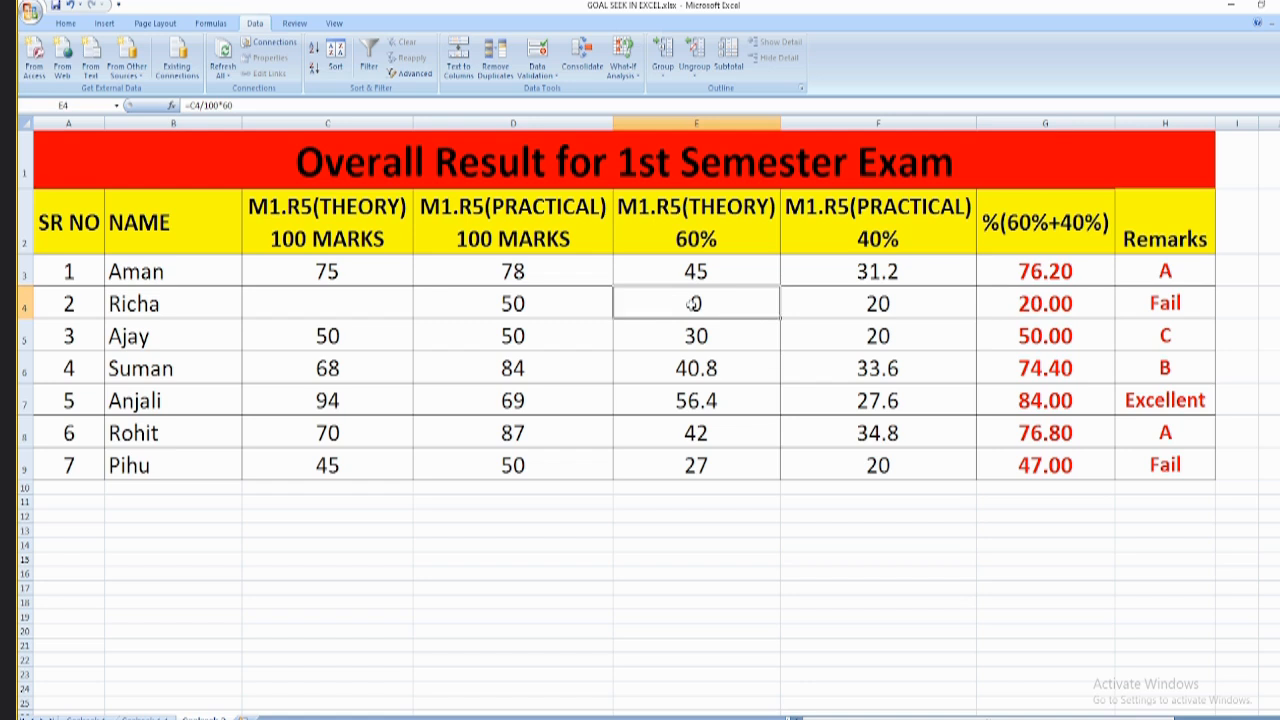
pyautogui.doubleClick(694, 304)
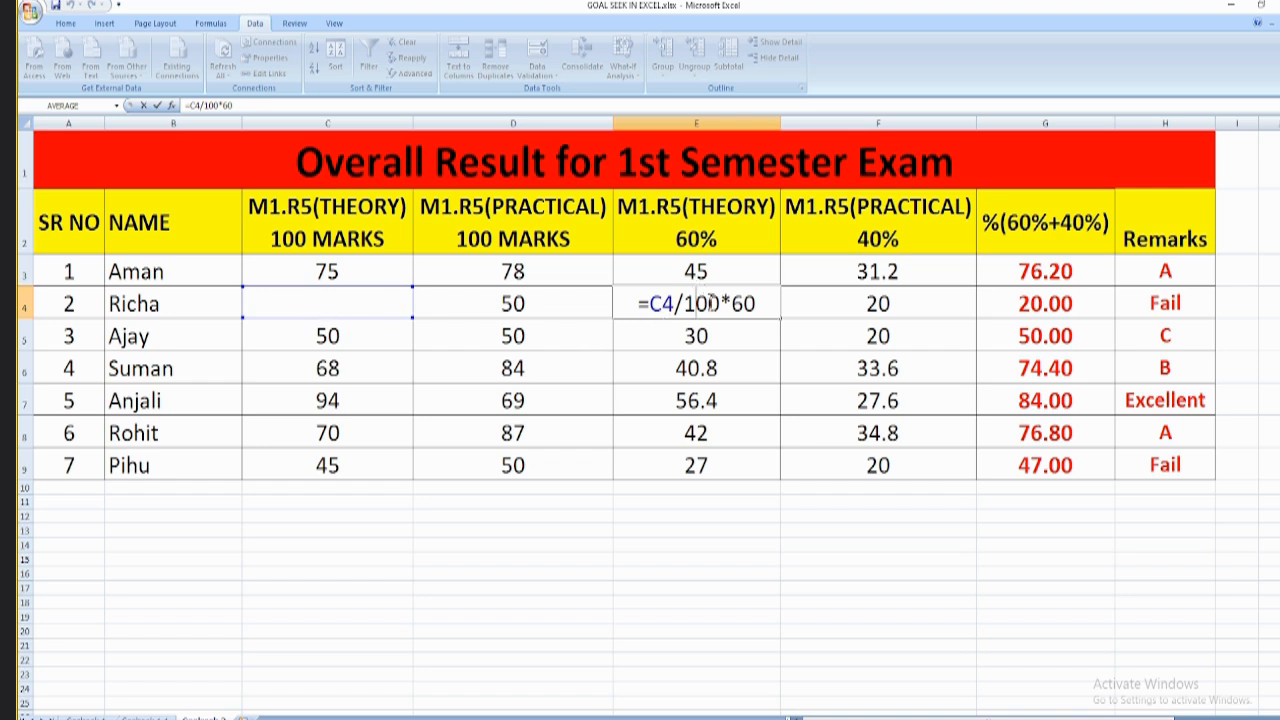
pyautogui.press('Return')
pyautogui.doubleClick(842, 298)
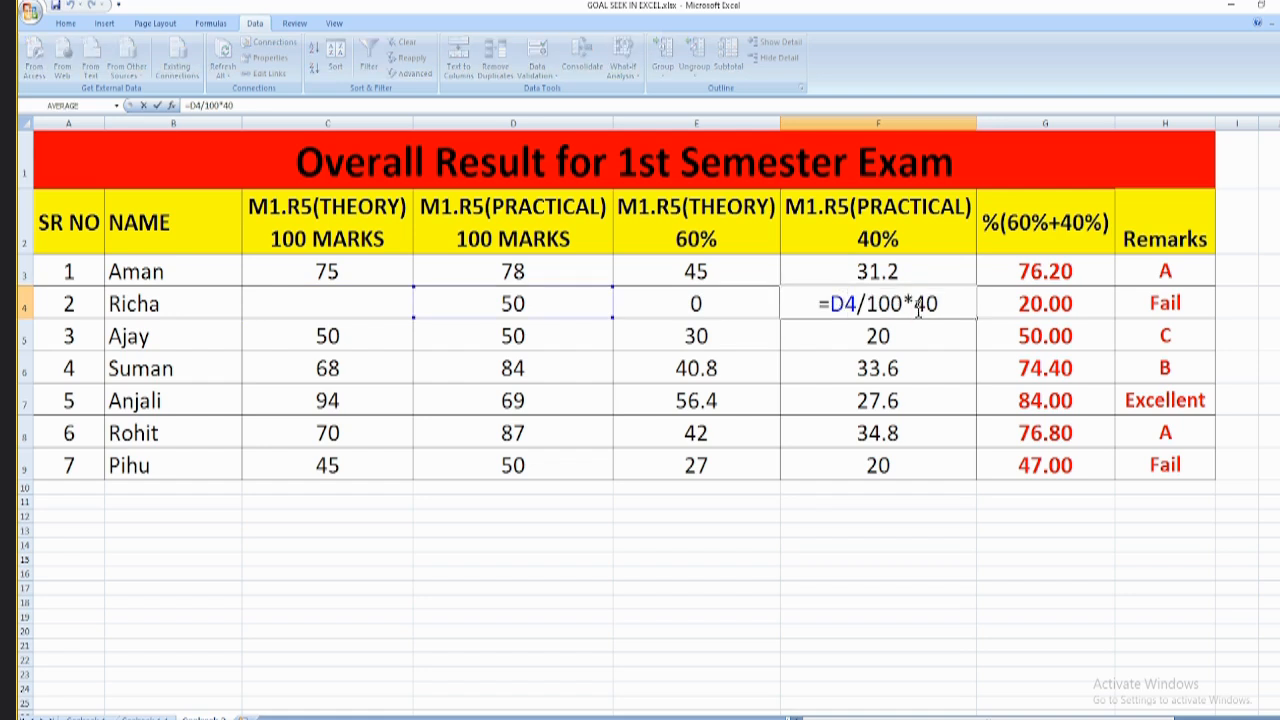
pyautogui.press('Escape')
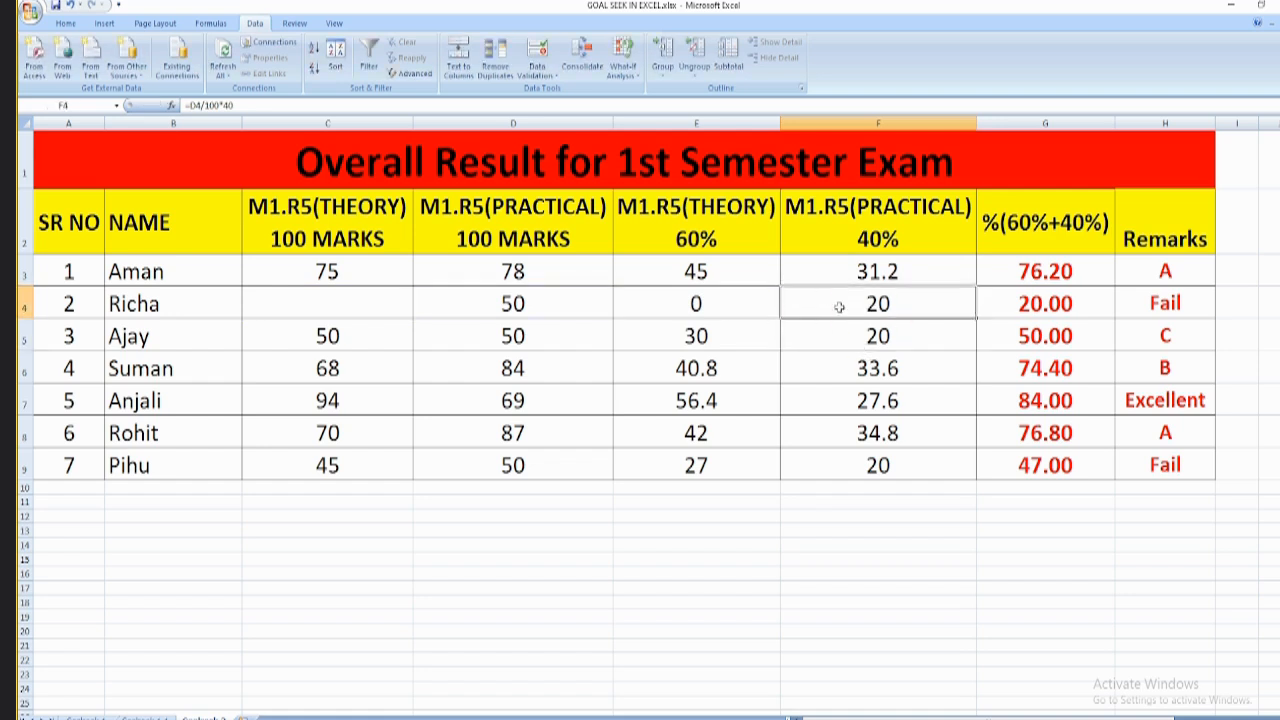
pyautogui.click(1066, 310)
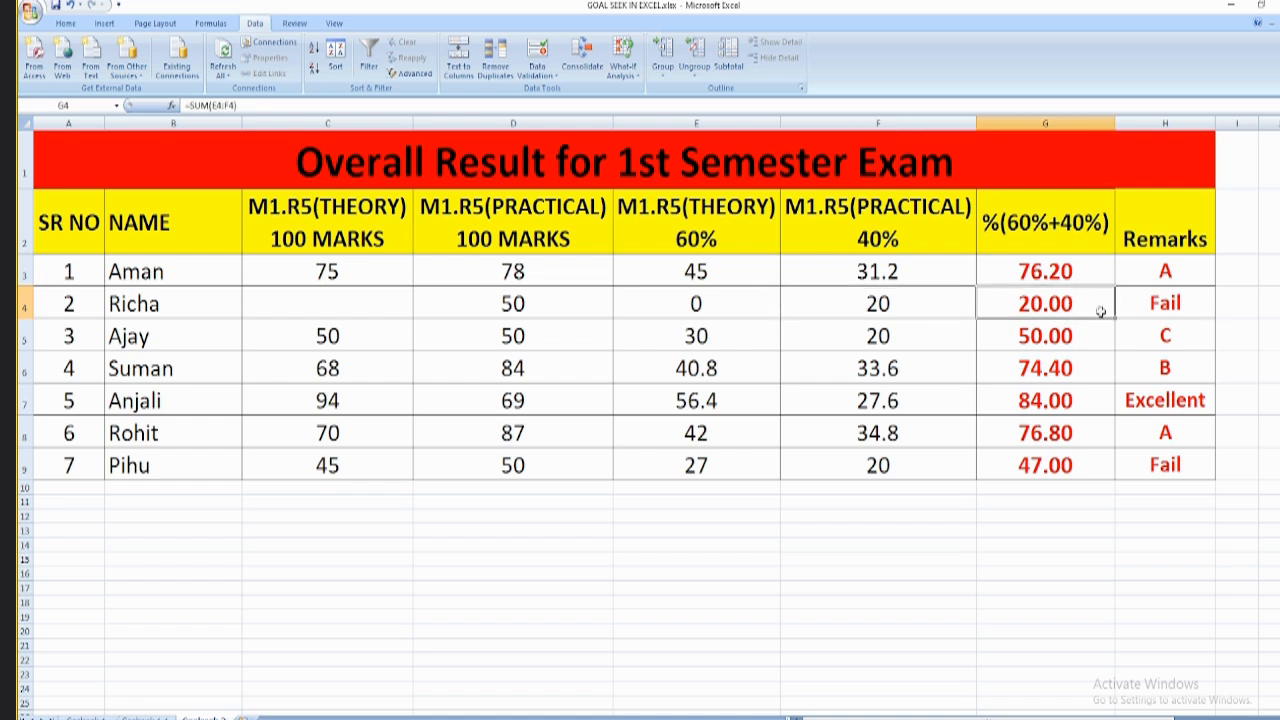
pyautogui.doubleClick(1212, 302)
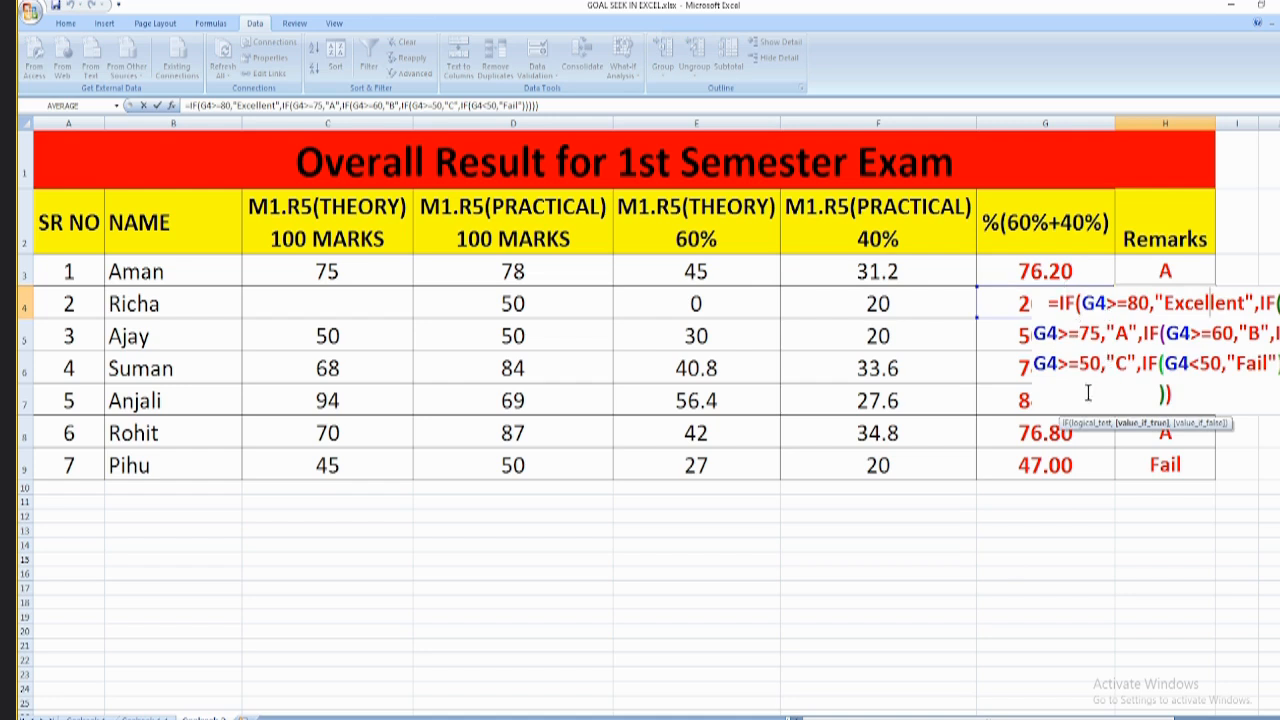
pyautogui.press('Return')
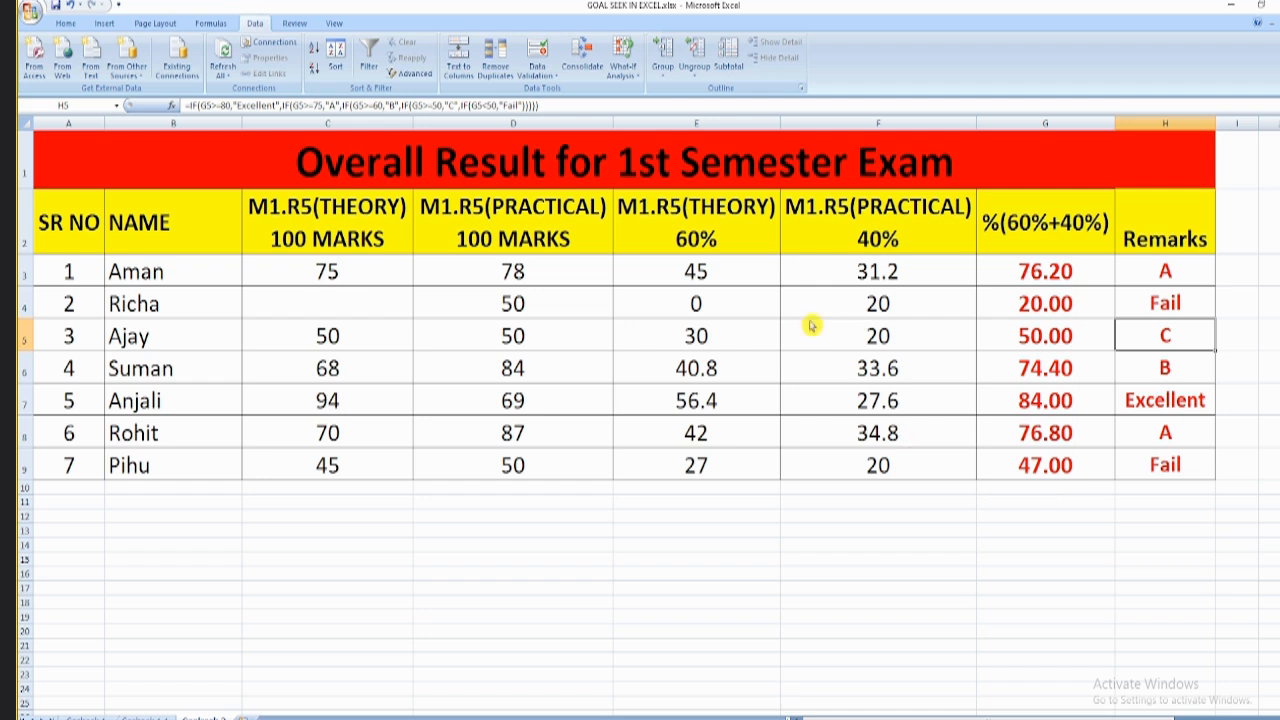
# - Look over the blank theory mark, the practical mark and weighted score, and the combined percentage in row 4
pyautogui.click(1040, 308)
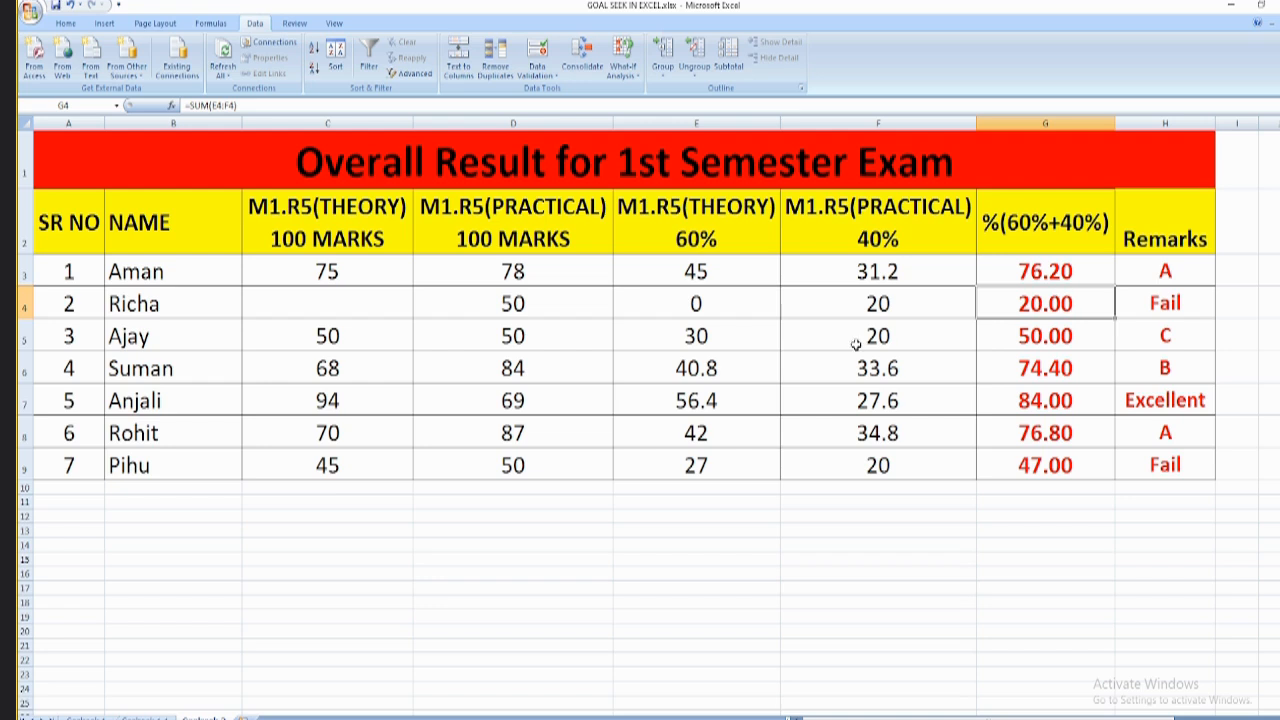
pyautogui.click(270, 307)
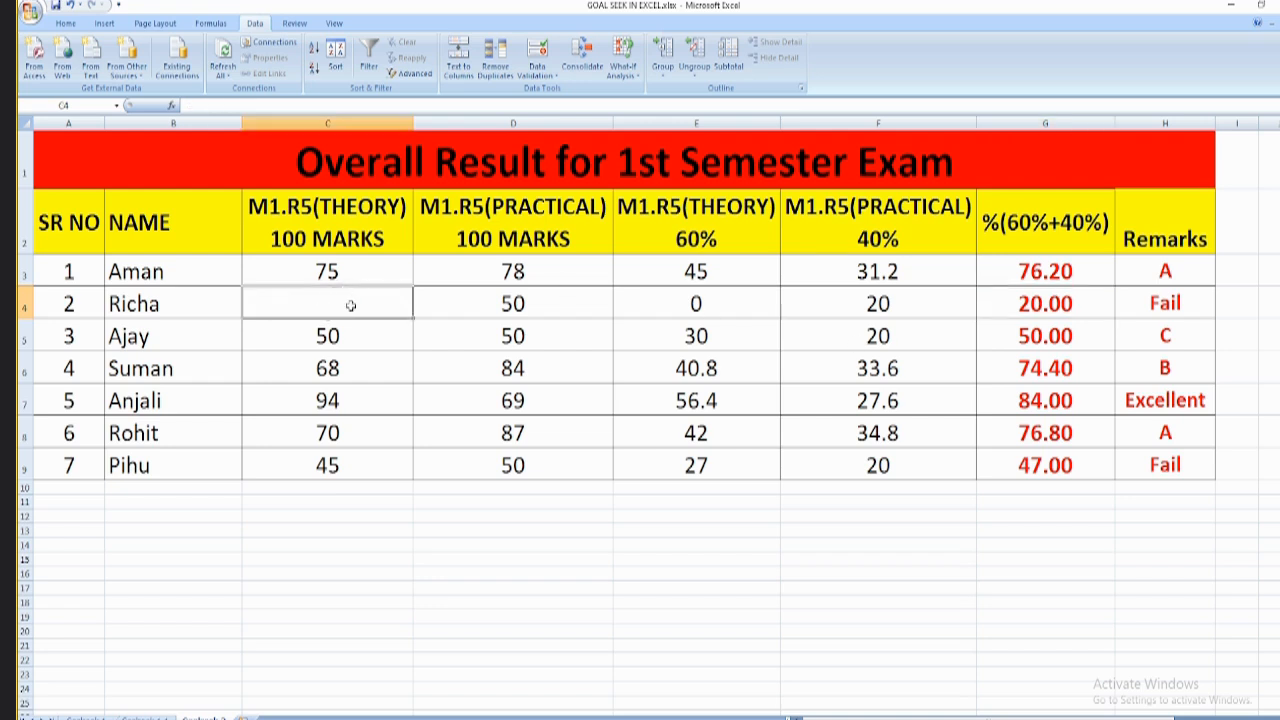
pyautogui.click(504, 315)
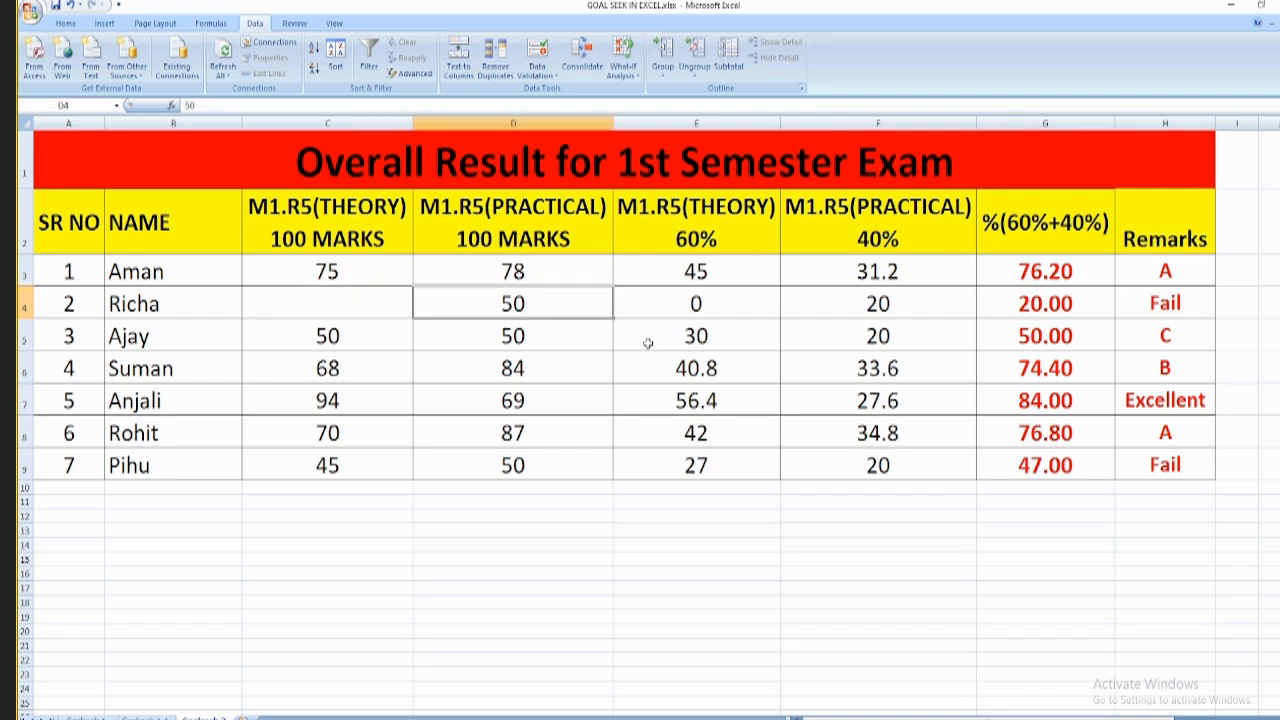
pyautogui.click(878, 301)
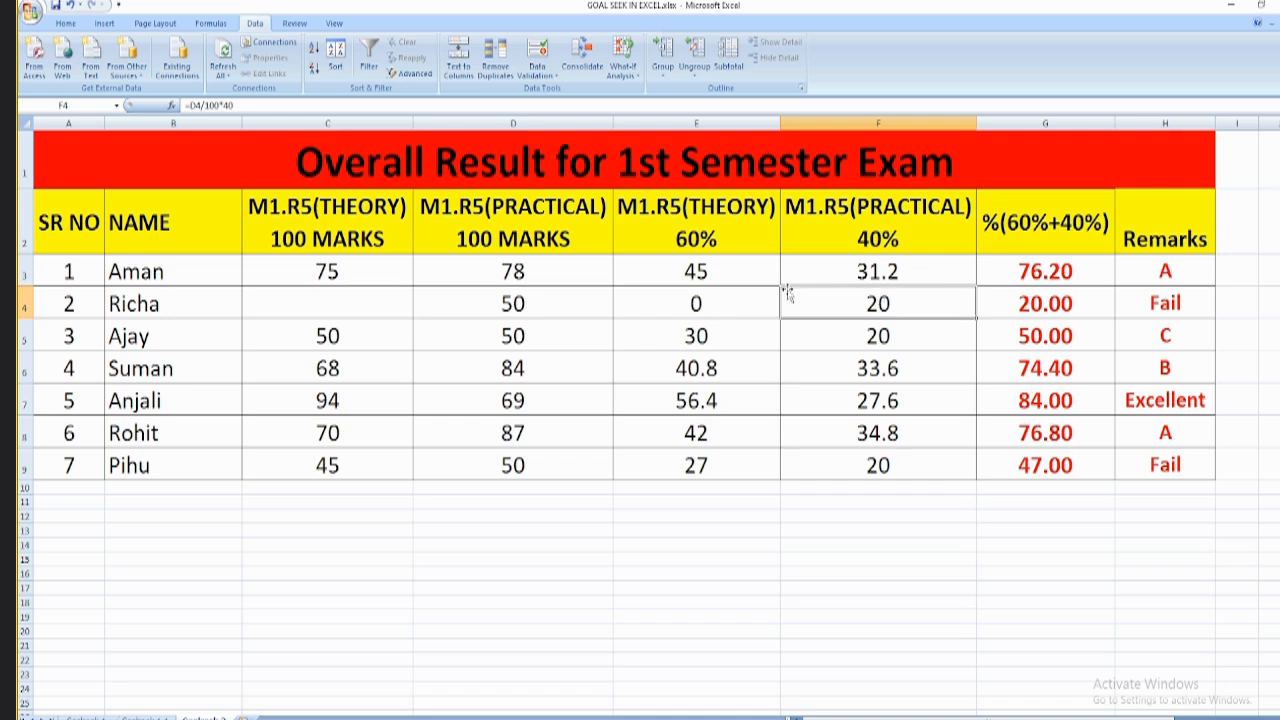
pyautogui.click(325, 310)
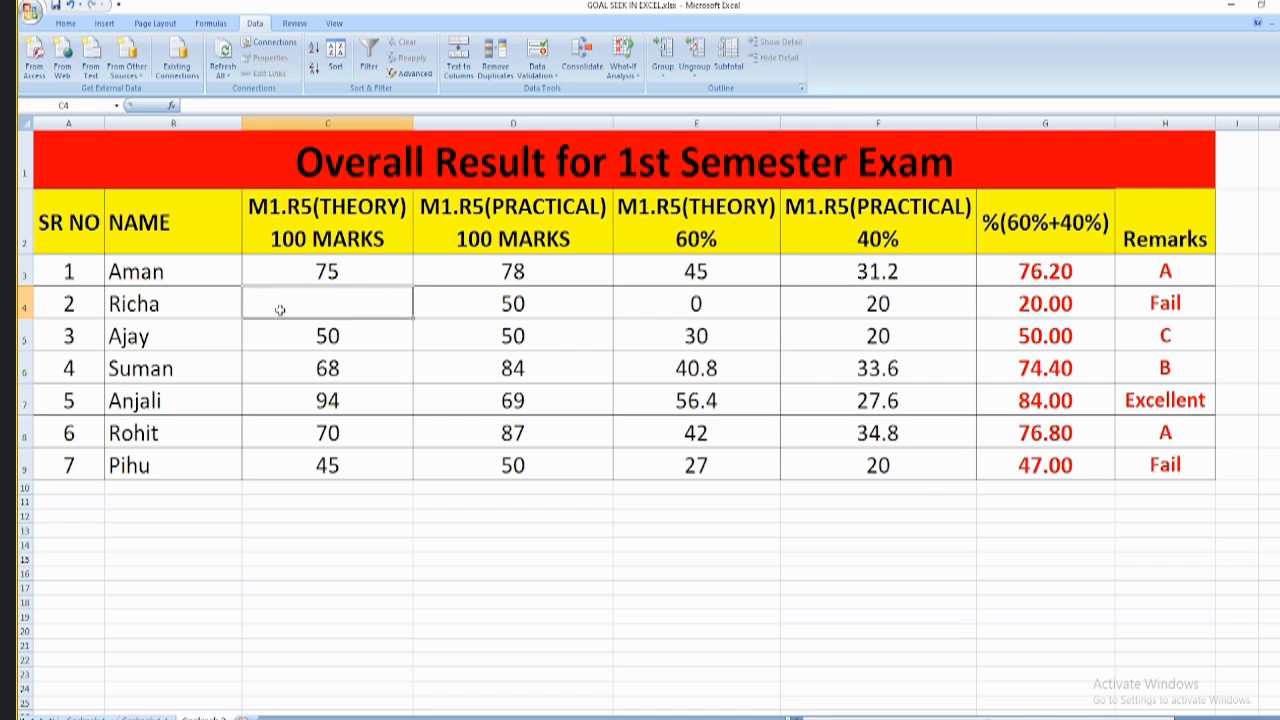
pyautogui.click(1027, 304)
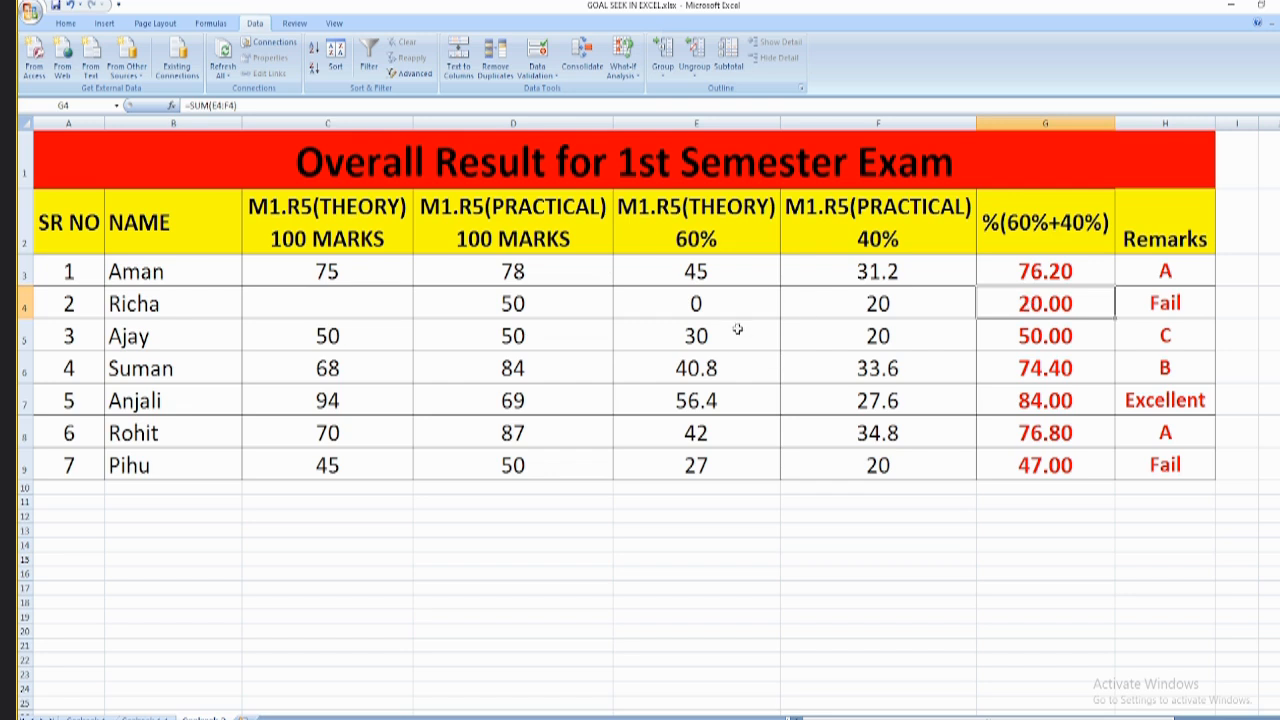
pyautogui.click(323, 313)
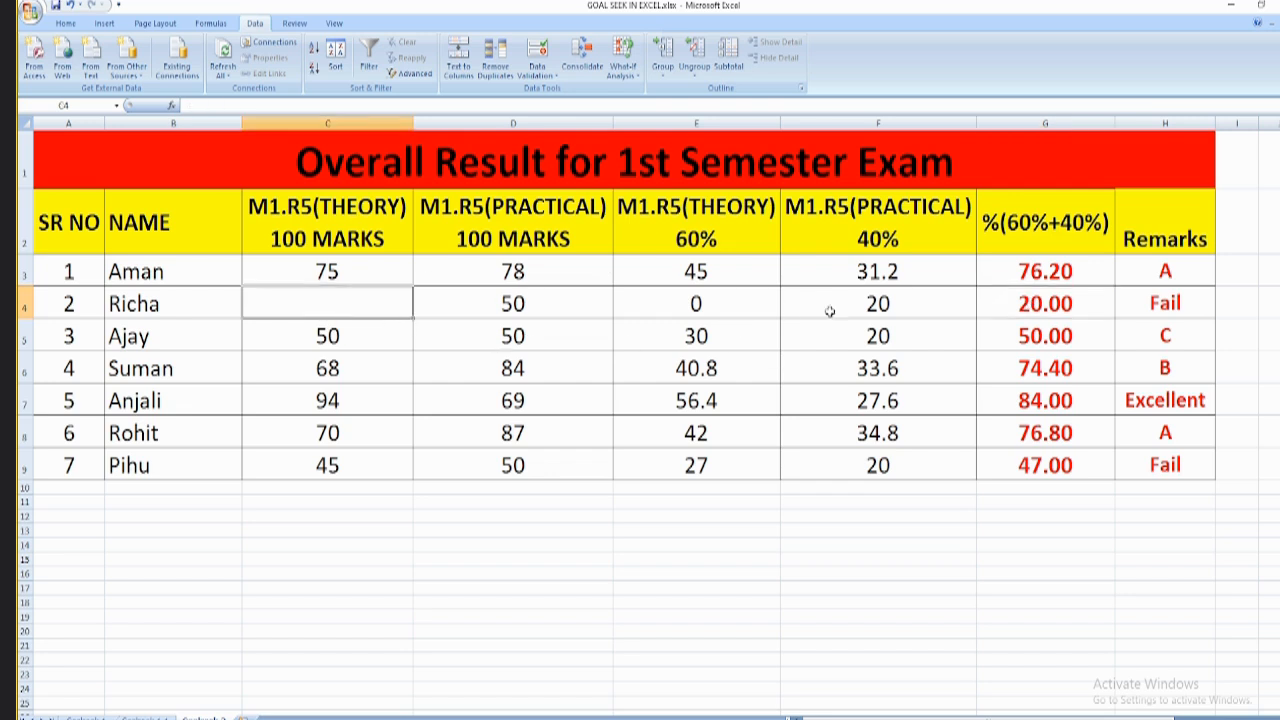
# - Run Goal Seek to bring the percentage in G4 to 50.00 by changing the theory mark in C4, and accept the solution
pyautogui.click(1033, 303)
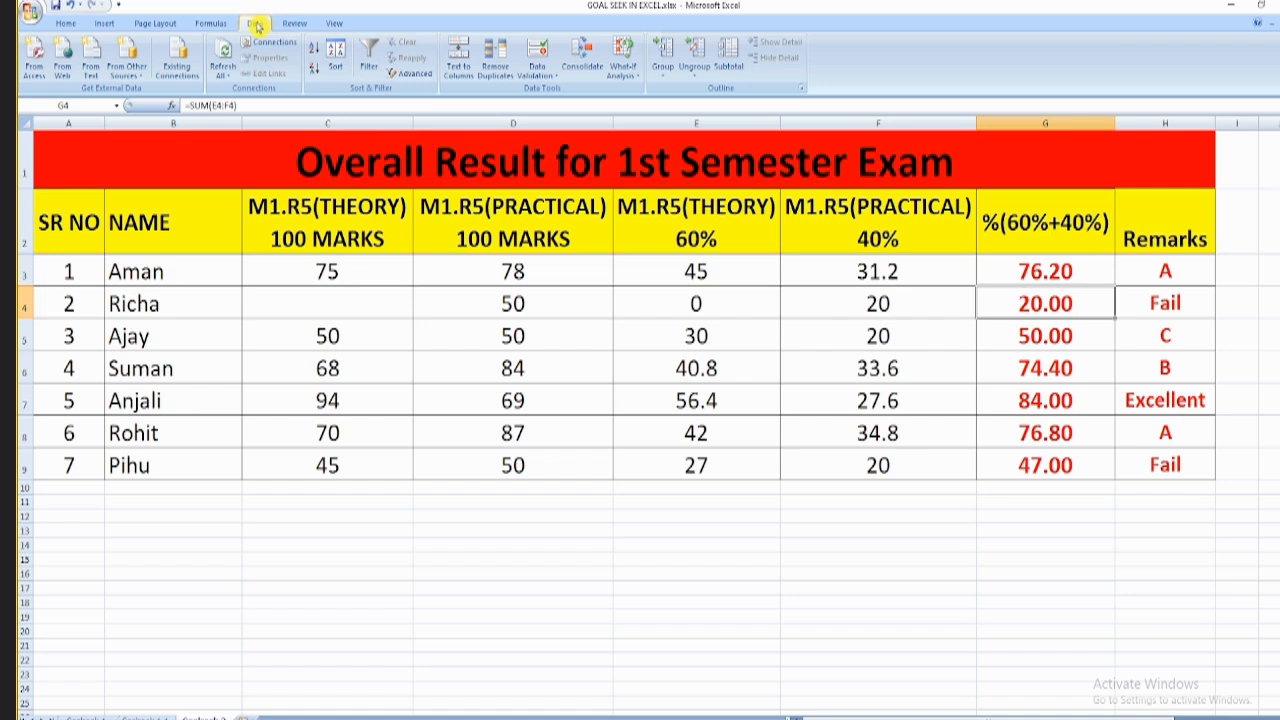
pyautogui.click(628, 80)
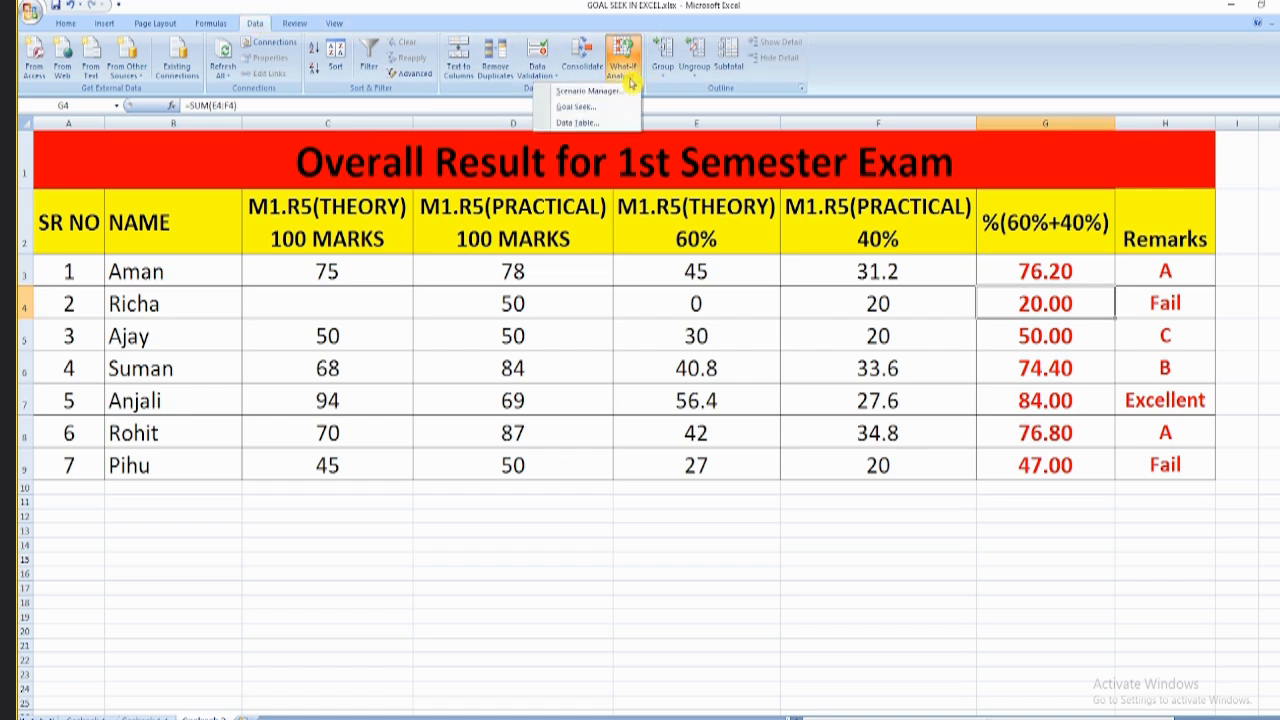
pyautogui.click(622, 108)
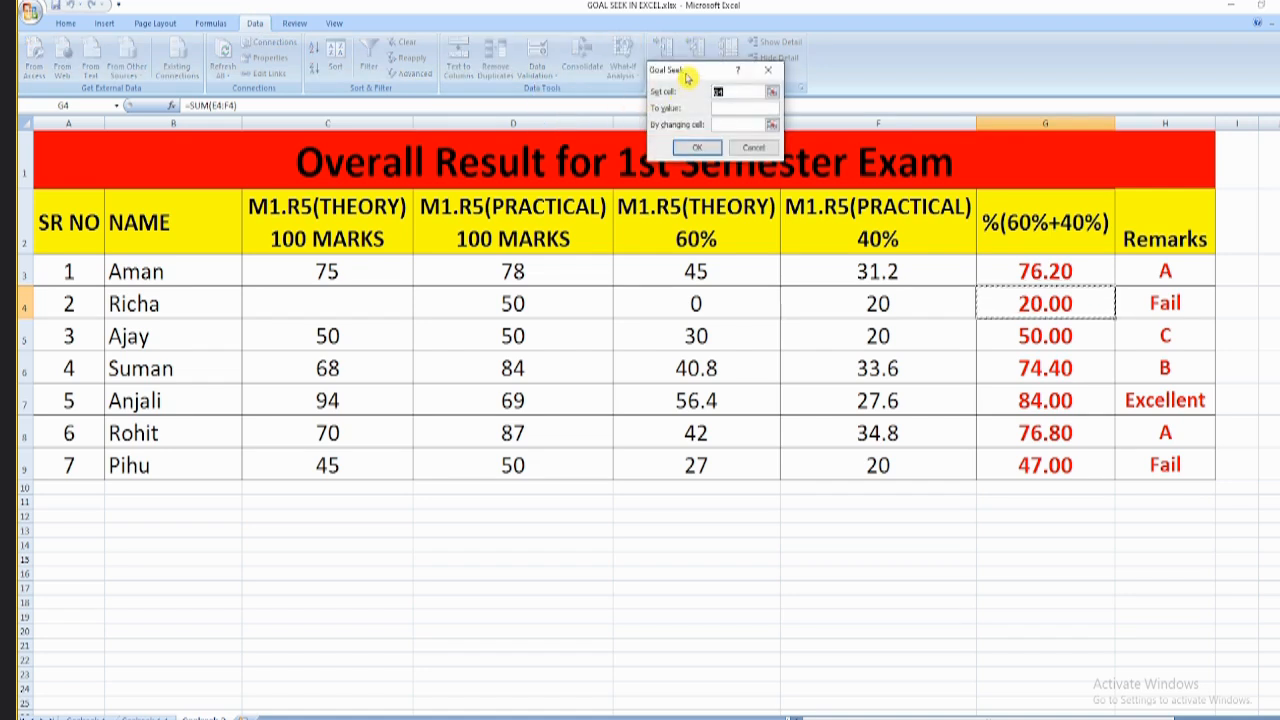
pyautogui.click(737, 92)
pyautogui.click(722, 110)
pyautogui.click(331, 300)
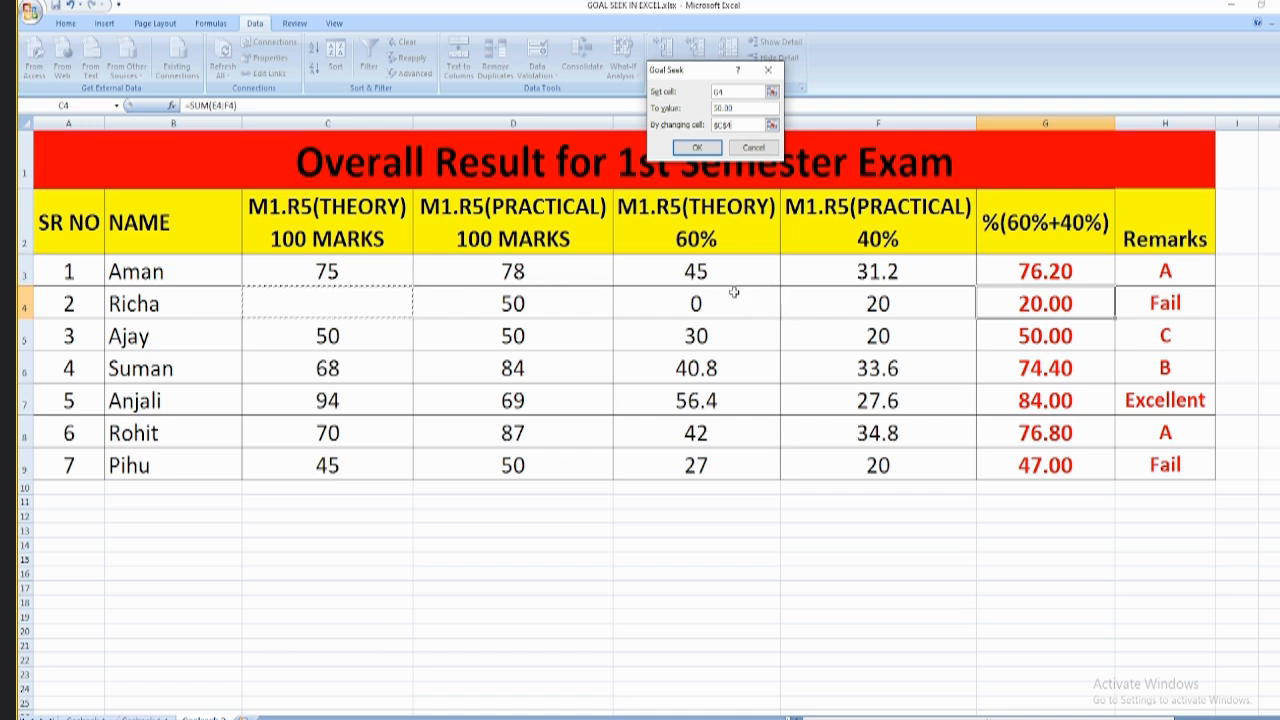
pyautogui.click(698, 148)
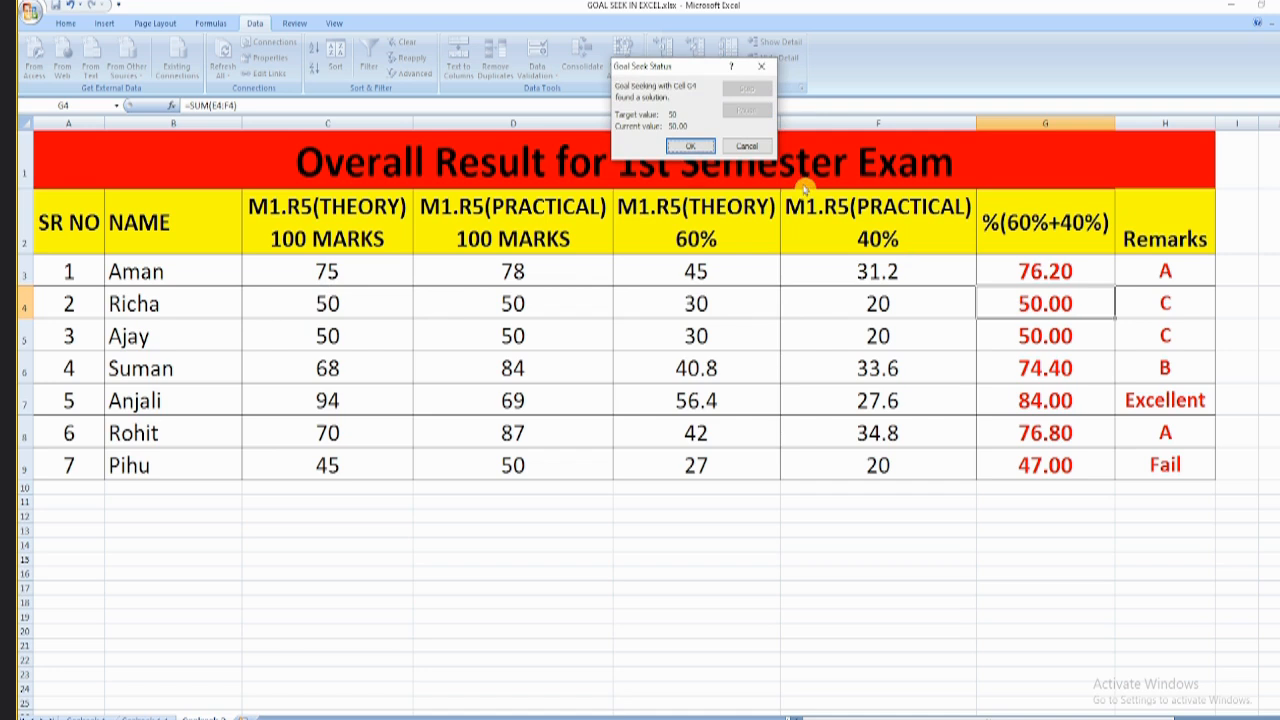
pyautogui.click(686, 147)
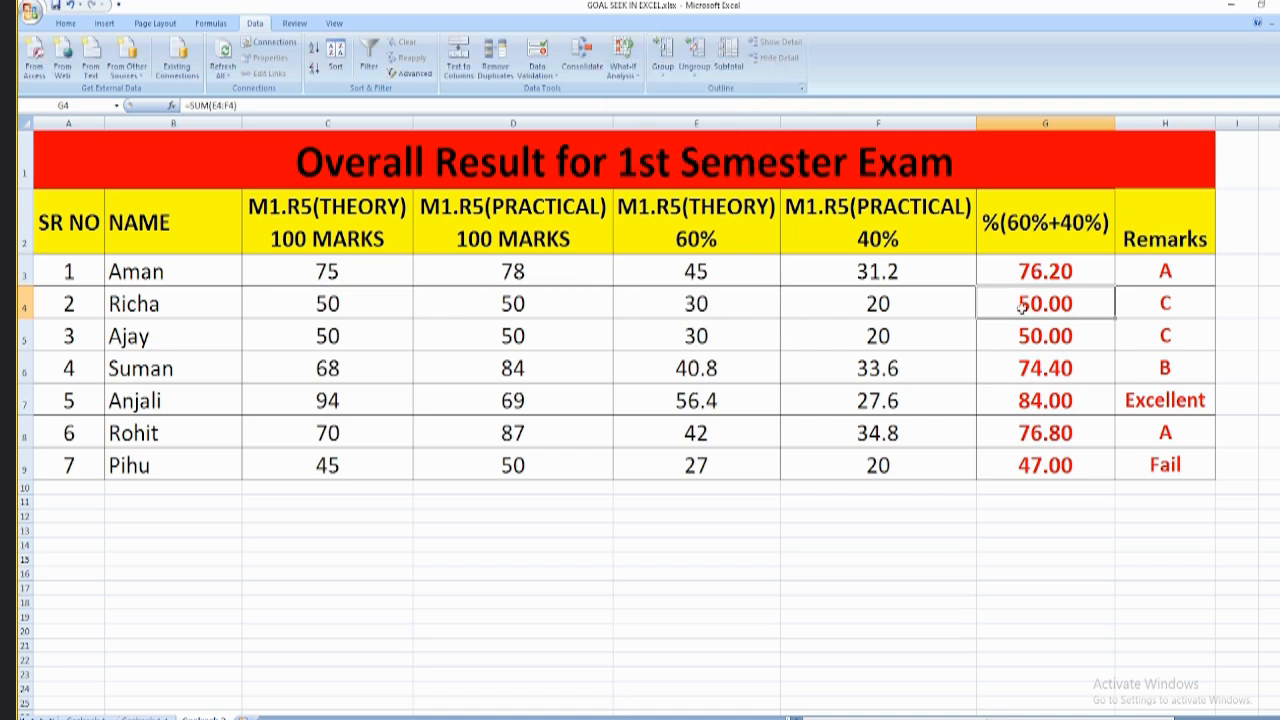
# - Check the solved theory mark in C4 and the SUM formula behind the percentage in G4
pyautogui.click(391, 300)
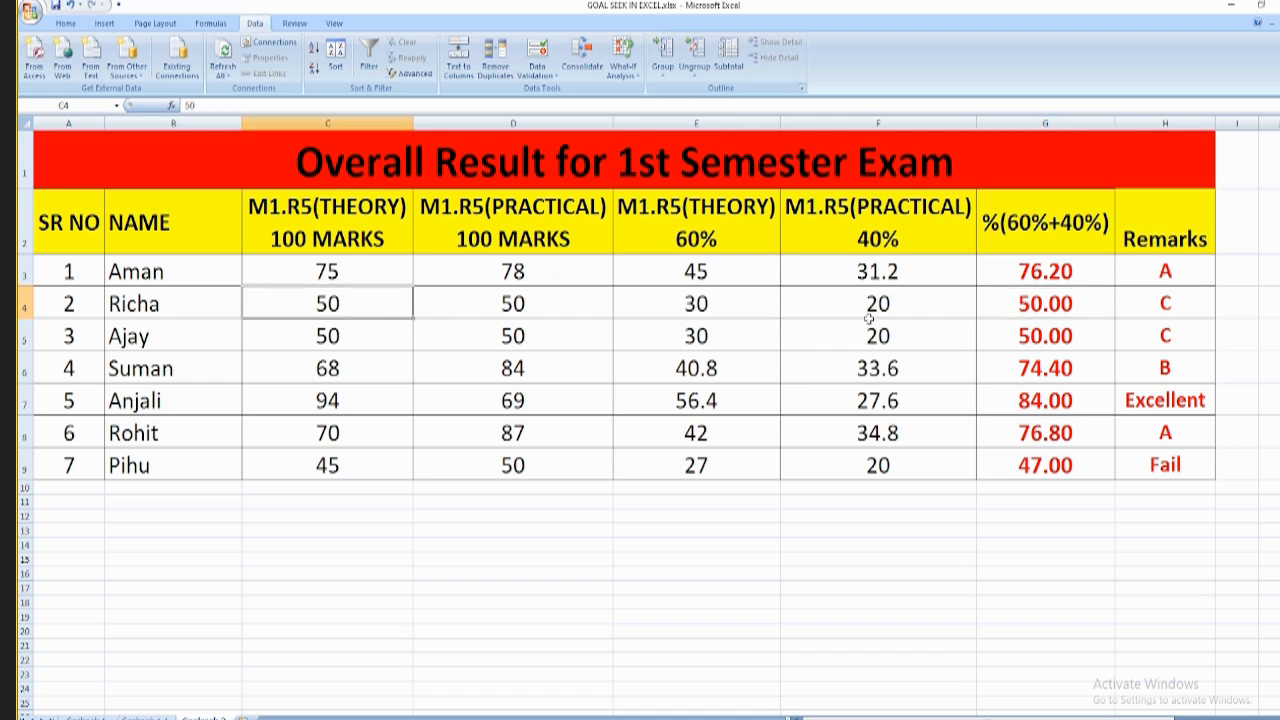
pyautogui.doubleClick(1045, 303)
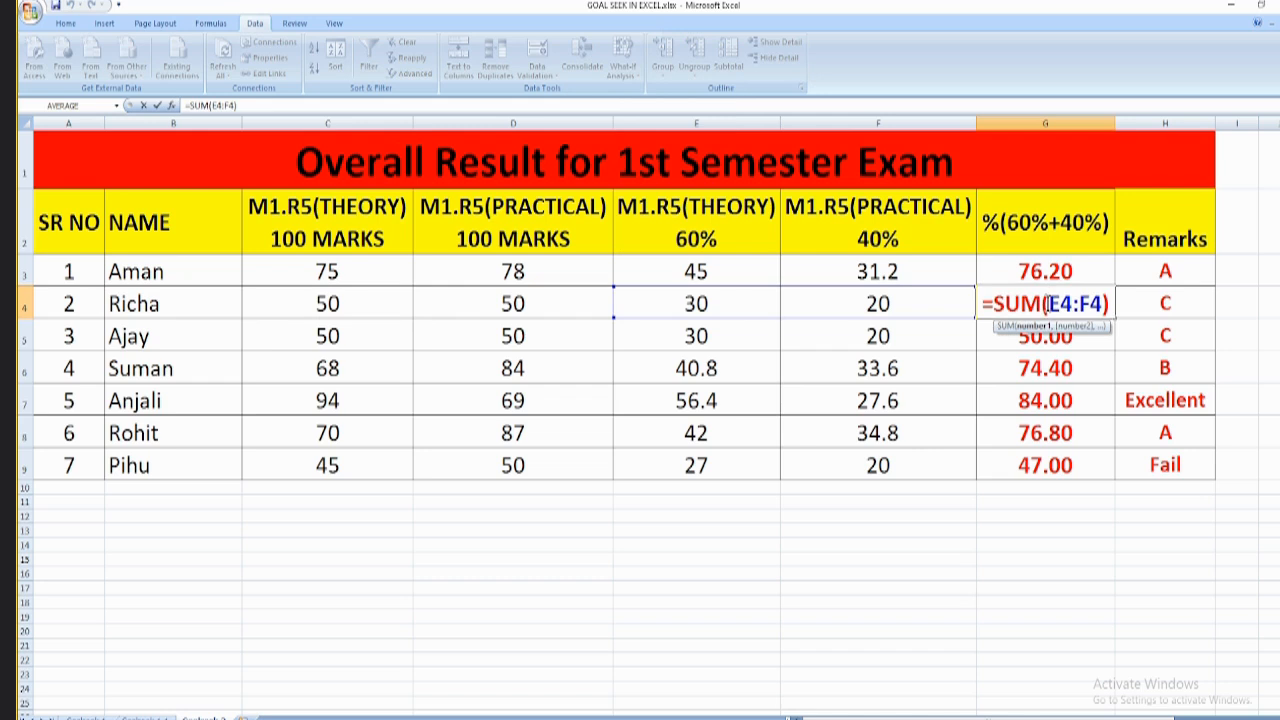
pyautogui.press('Return')
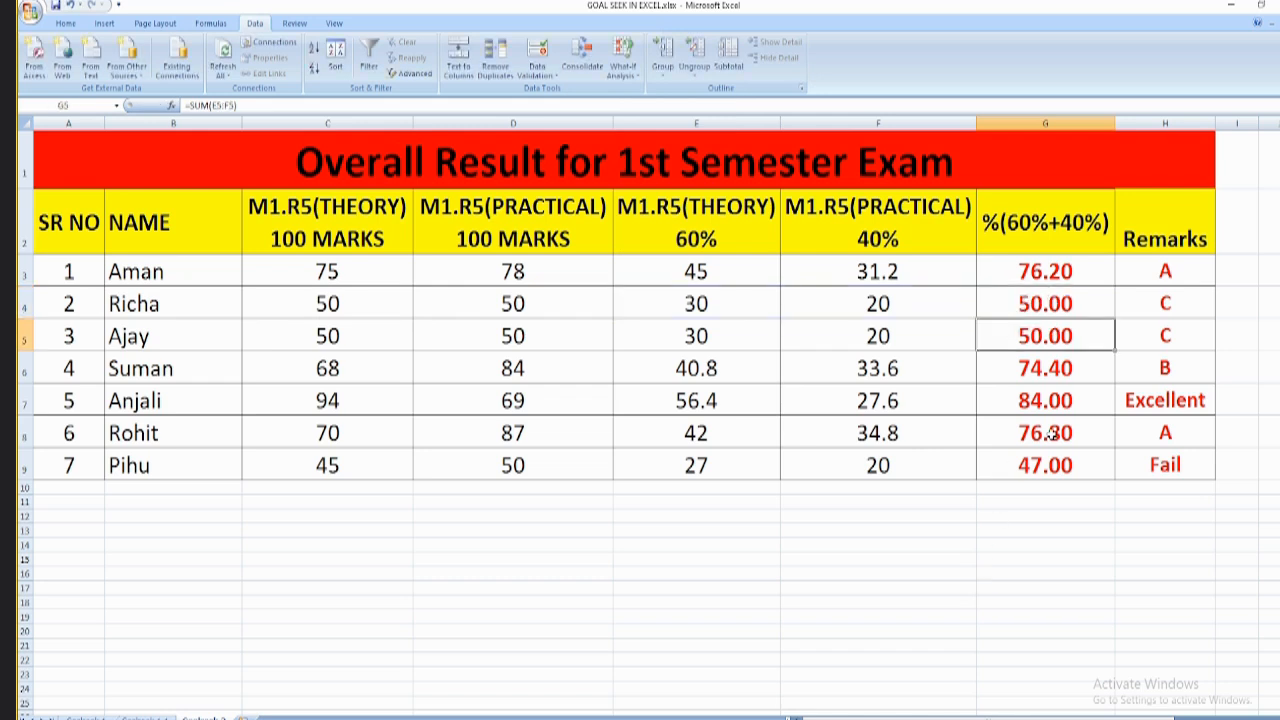
# - Run Goal Seek to bring the percentage in G4 to 60.00 by changing the theory mark in C4, and accept the solution
pyautogui.click(1051, 309)
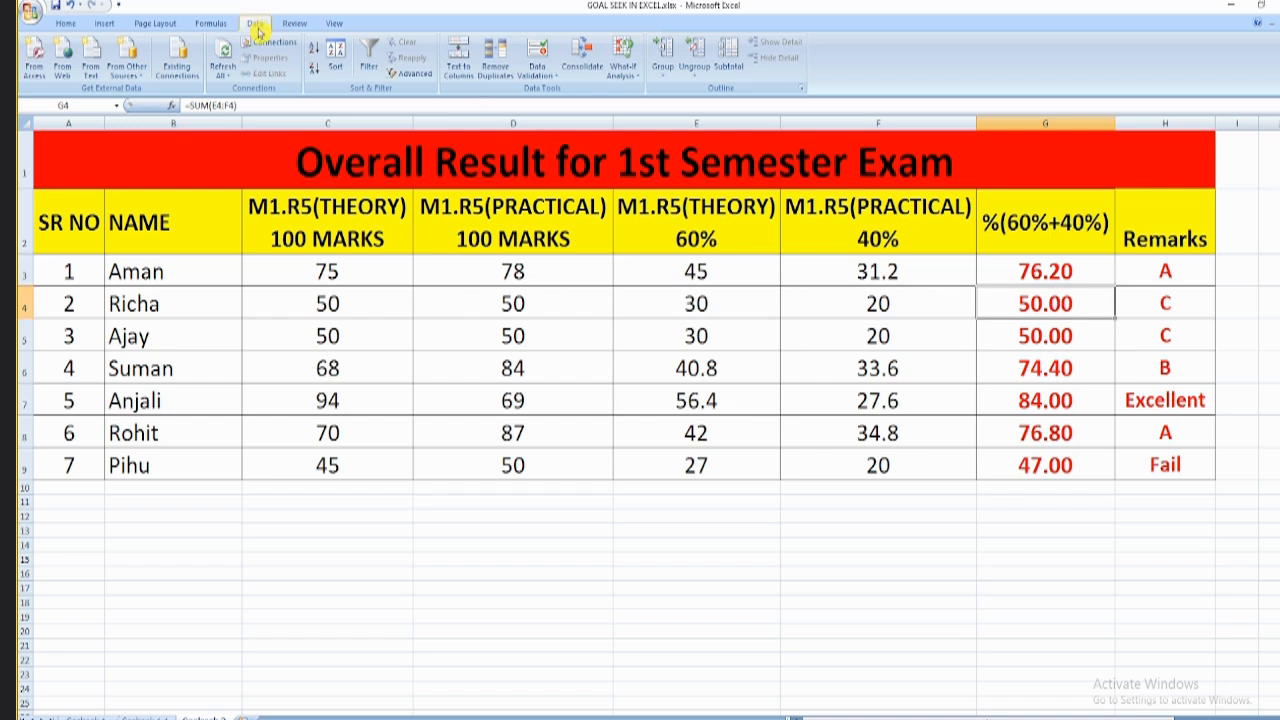
pyautogui.click(636, 72)
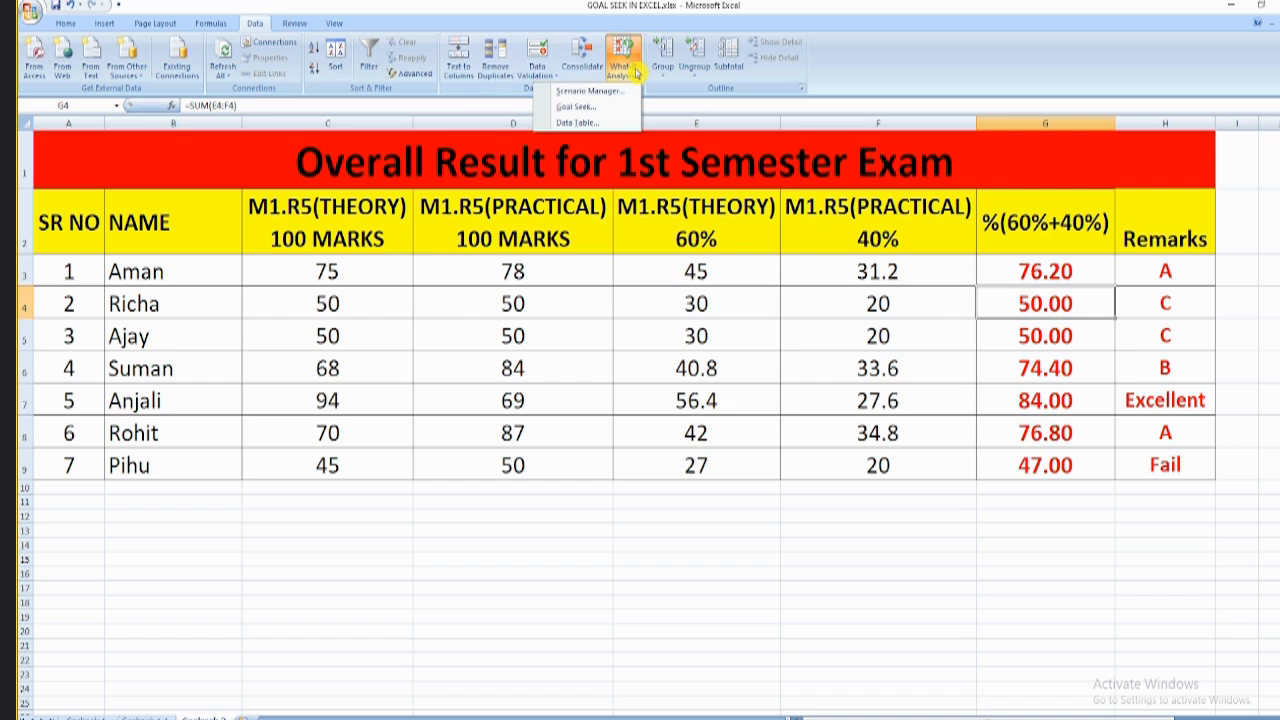
pyautogui.click(599, 107)
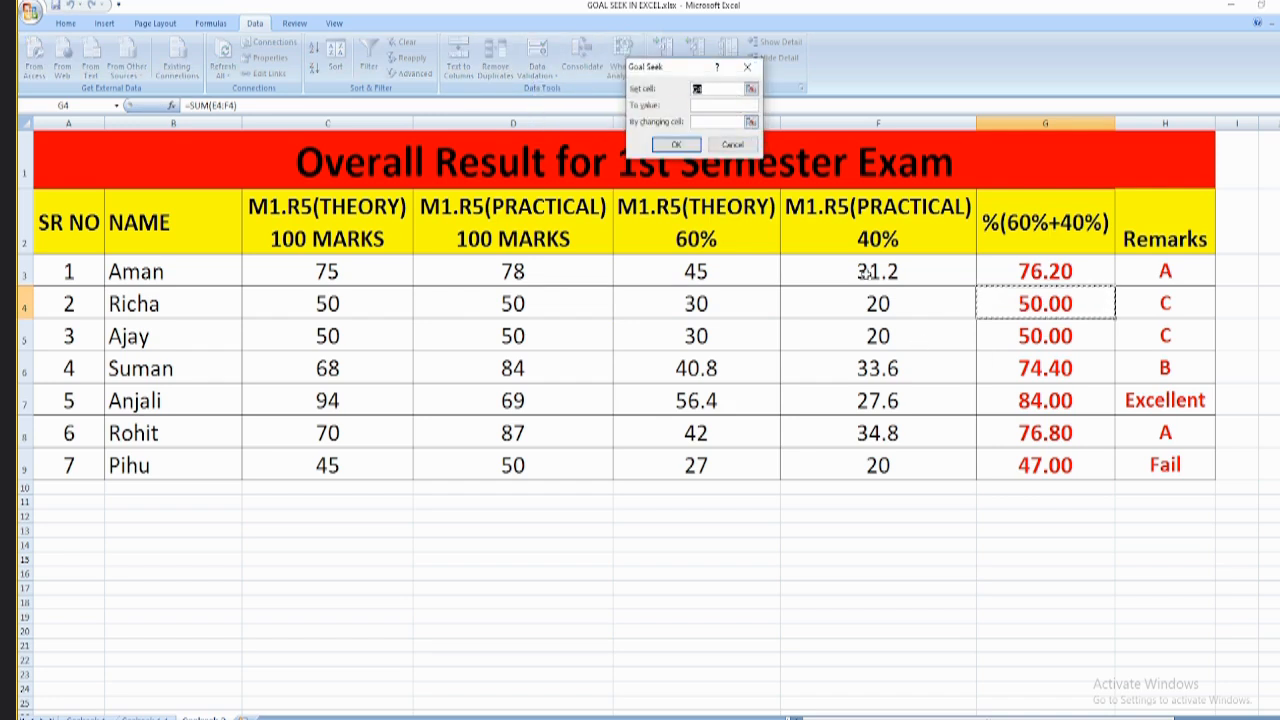
pyautogui.click(703, 106)
pyautogui.click(337, 304)
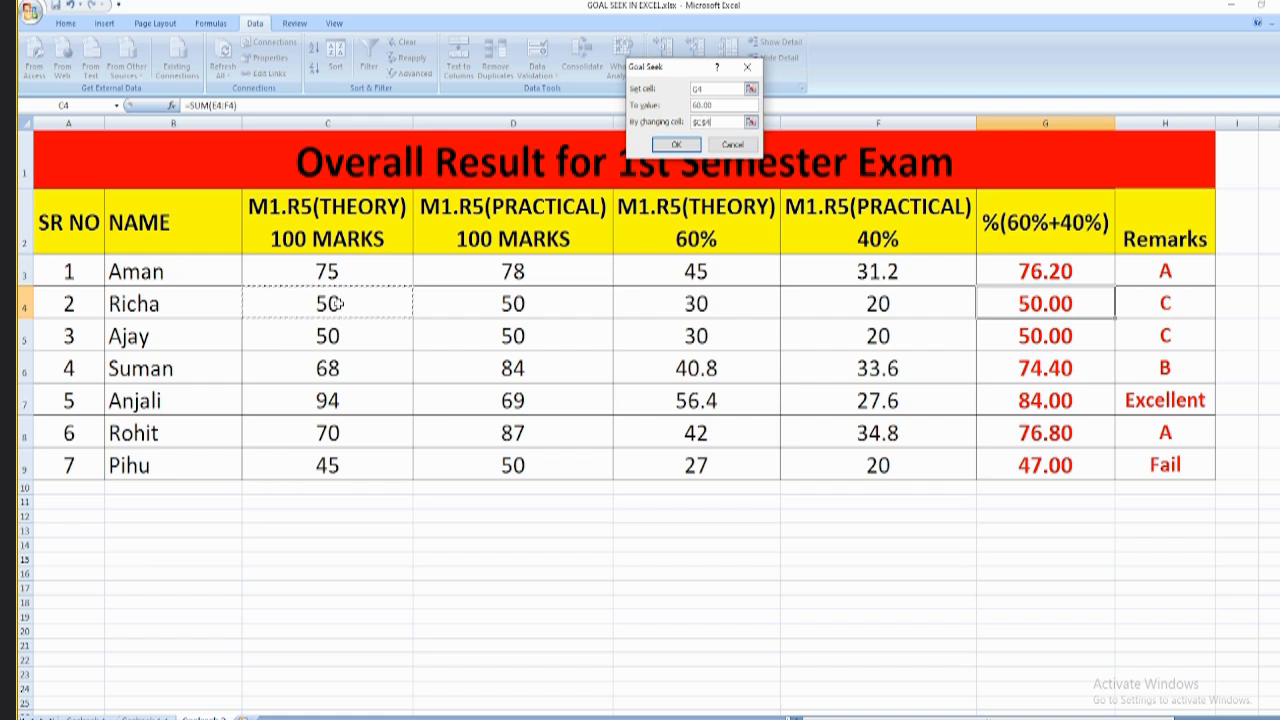
pyautogui.click(663, 145)
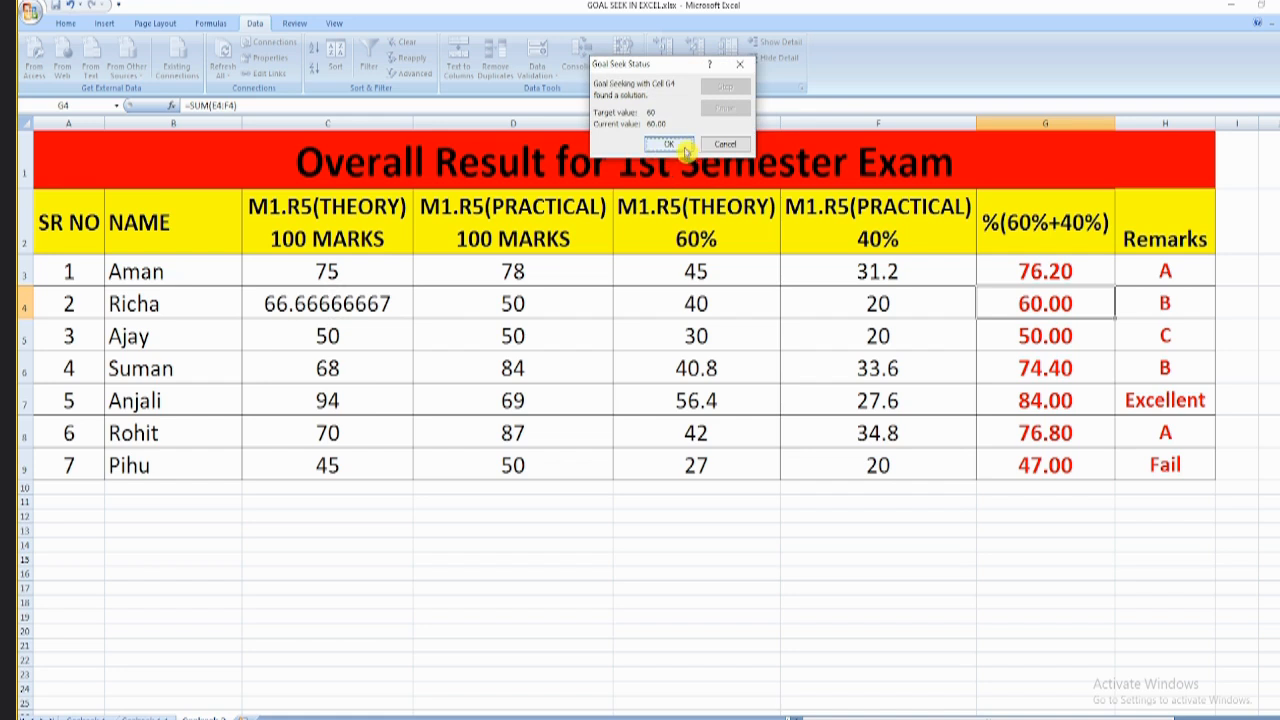
pyautogui.click(665, 146)
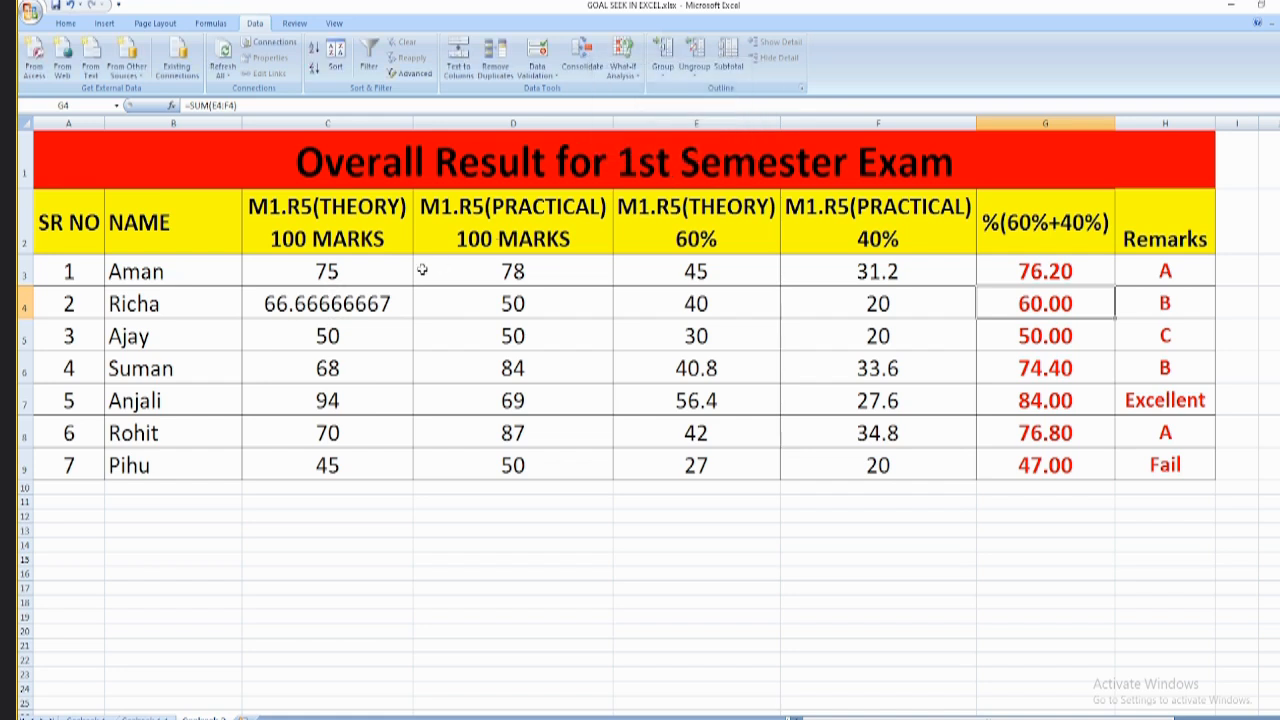
# - Compare the solved theory mark in C4 with the combined percentage in G4
pyautogui.click(357, 306)
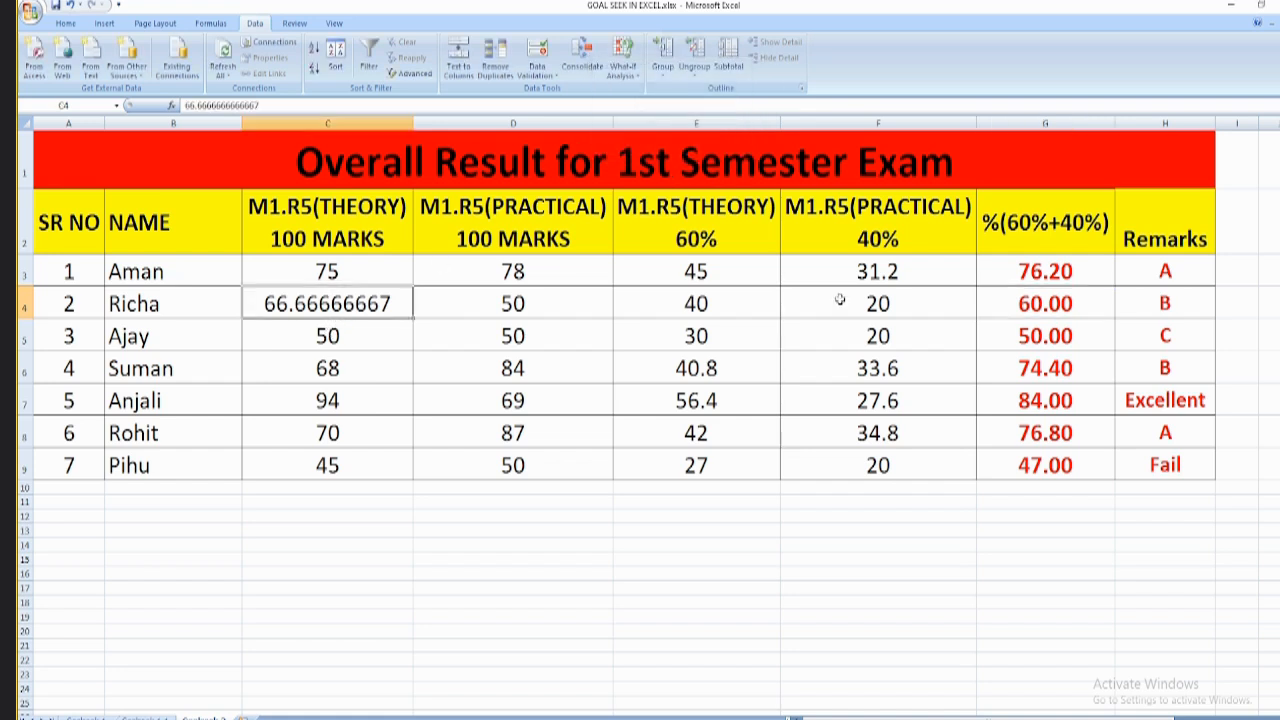
pyautogui.click(1055, 305)
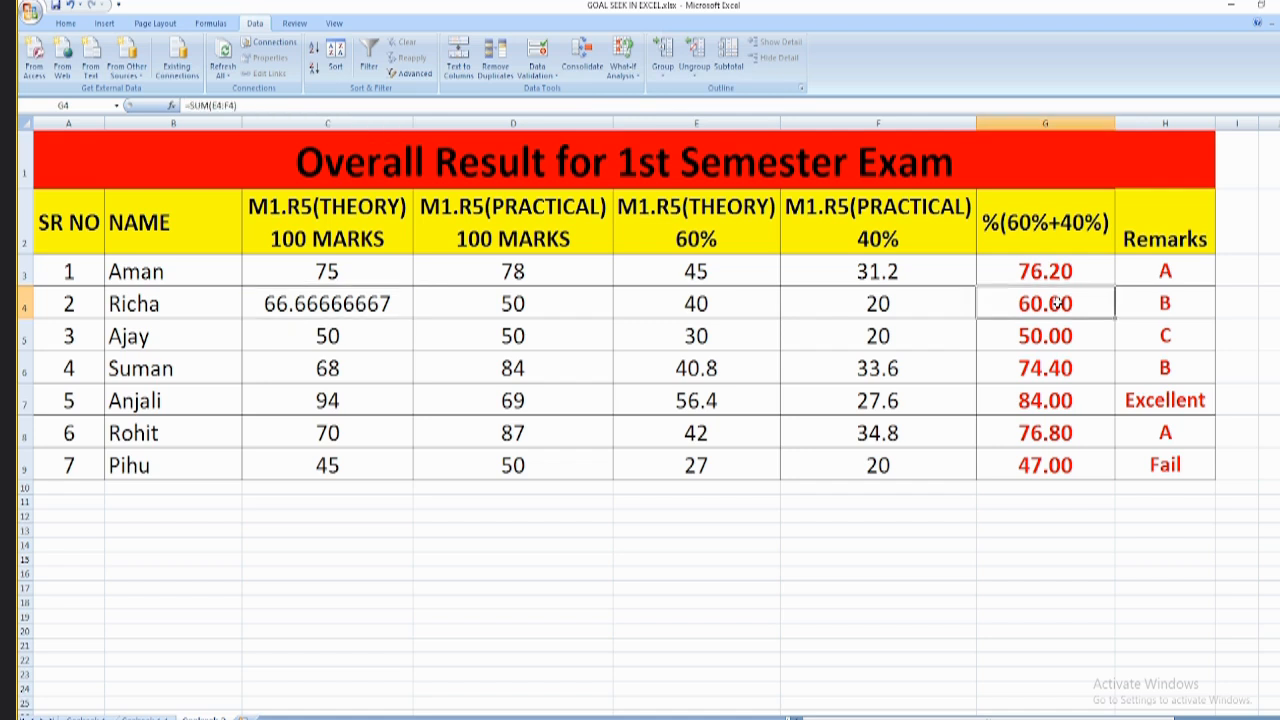
pyautogui.click(349, 306)
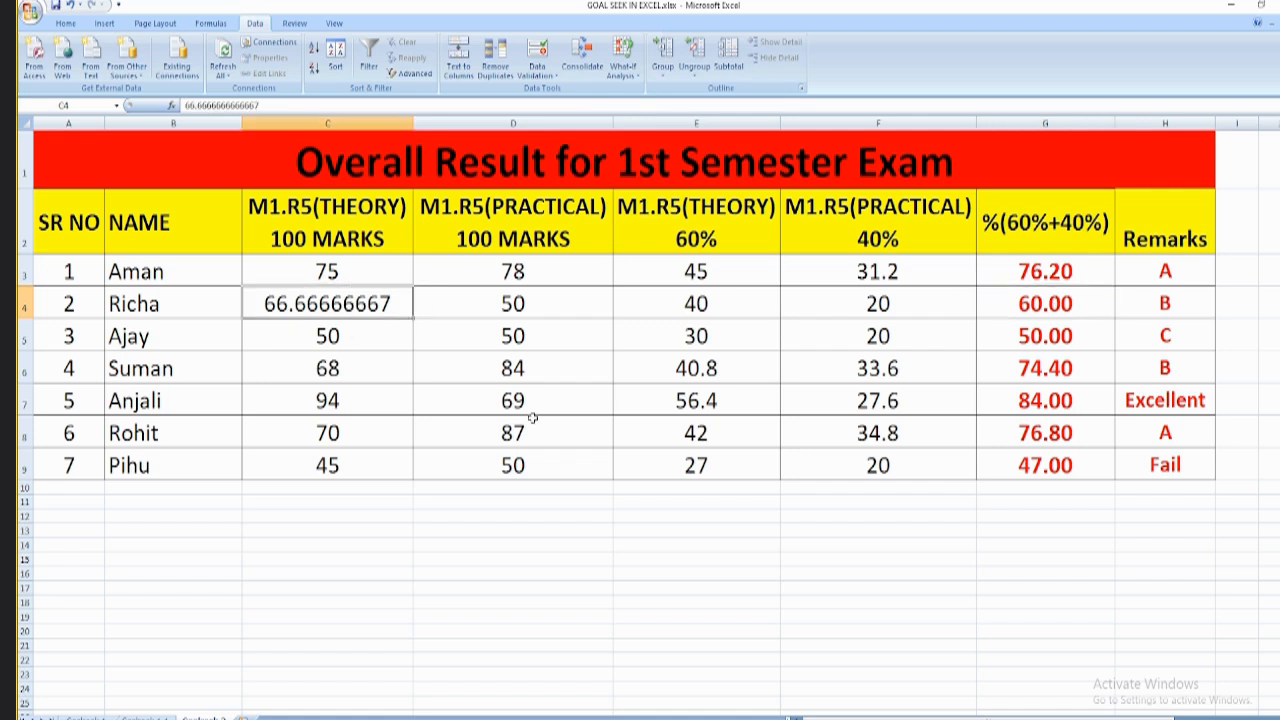
pyautogui.click(570, 467)
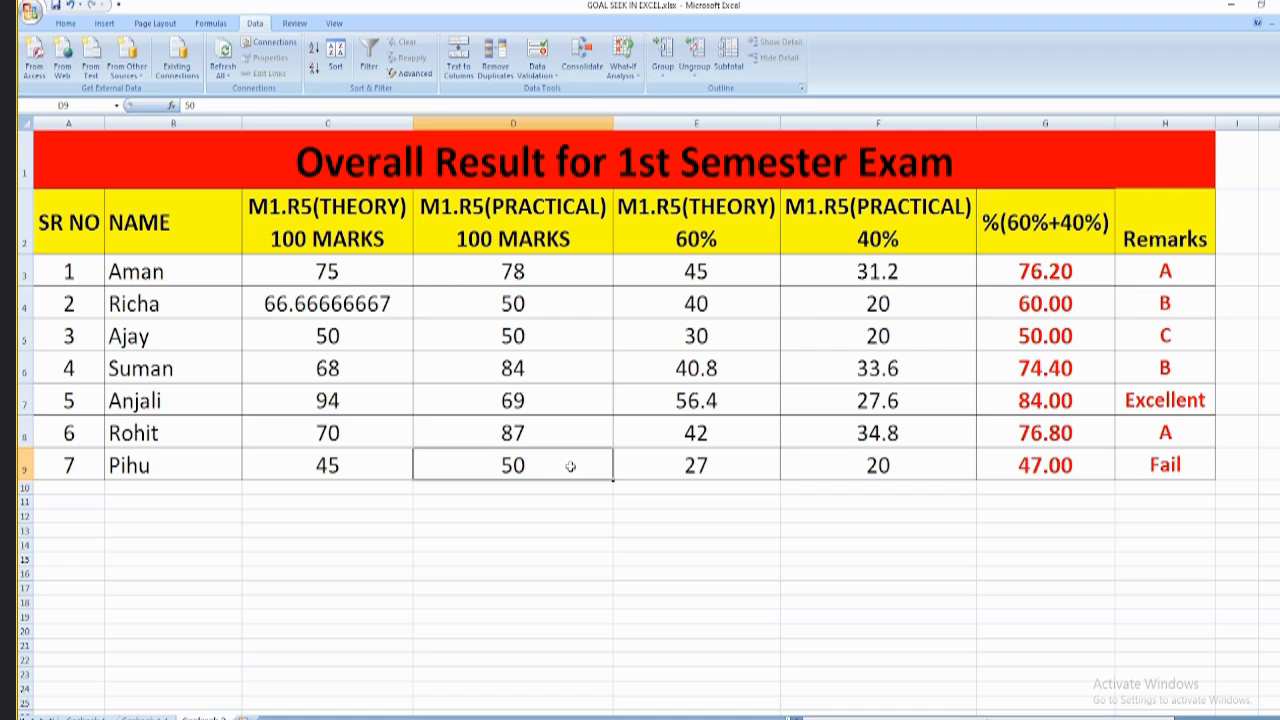